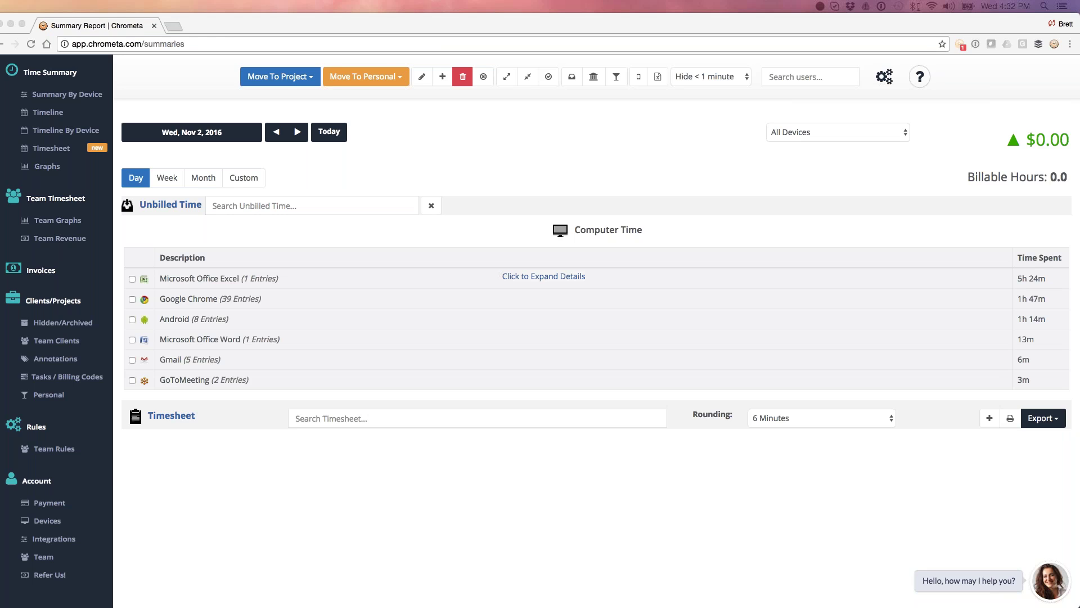
- Expand the Microsoft Office Word, Gmail and Android groups in the unbilled time for Nov 2, 2016 to view their entries
{"action": "left_click", "coordinate": [551, 185]}
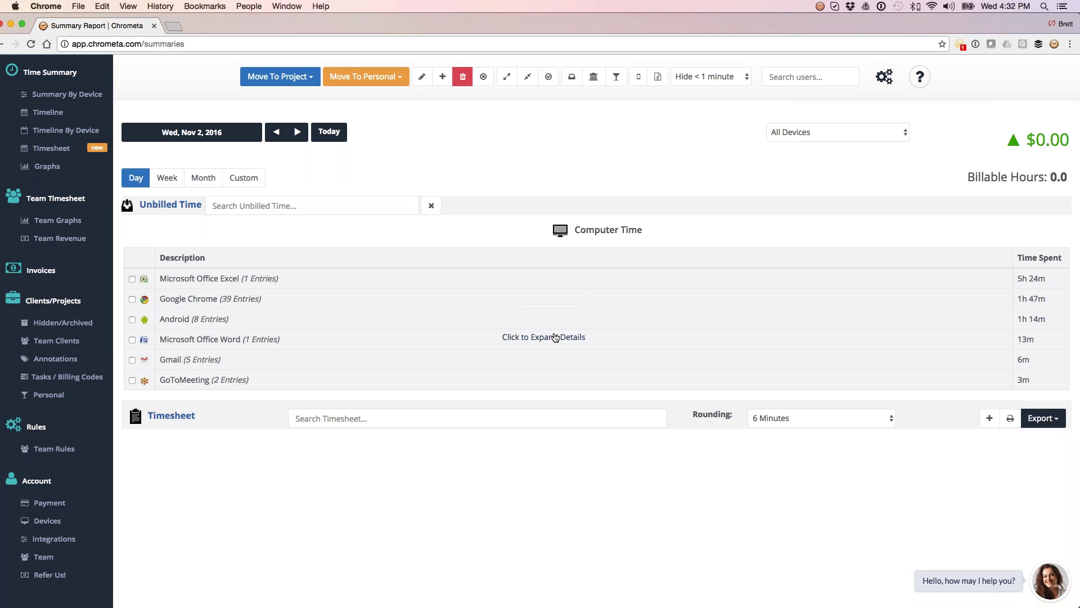
{"action": "left_click", "coordinate": [556, 338]}
{"action": "mouse_move", "coordinate": [457, 357]}
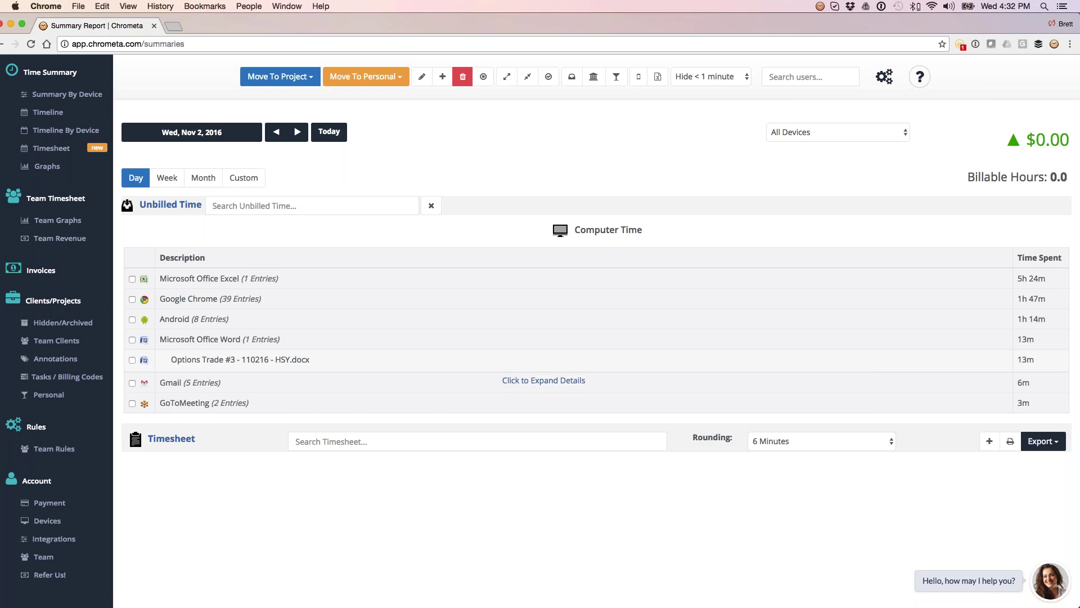
{"action": "left_click", "coordinate": [512, 385]}
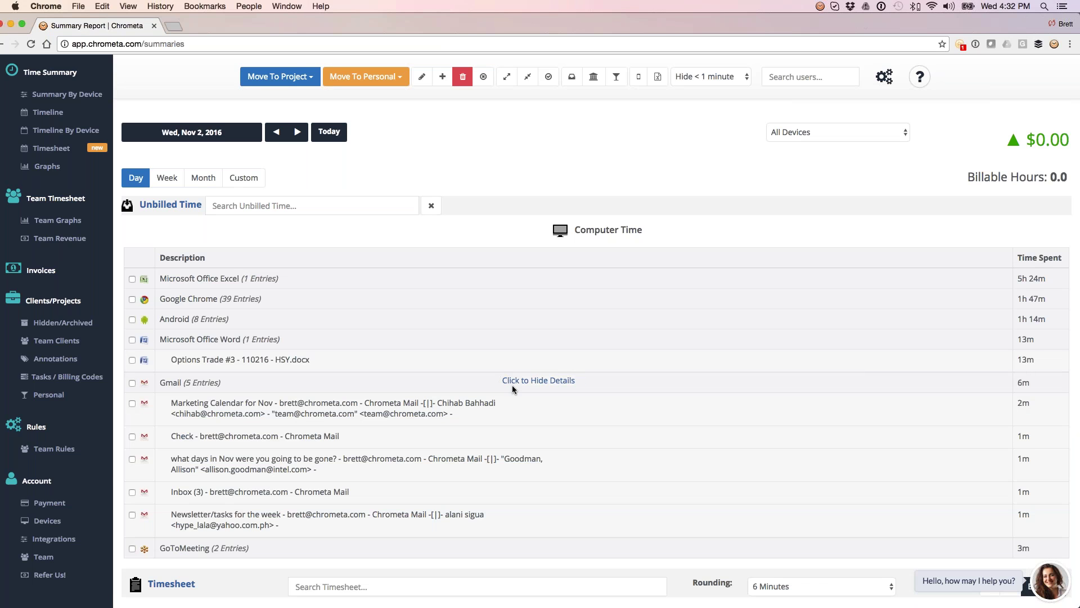
{"action": "scroll", "coordinate": [512, 384], "scroll_direction": "down", "scroll_amount": 1}
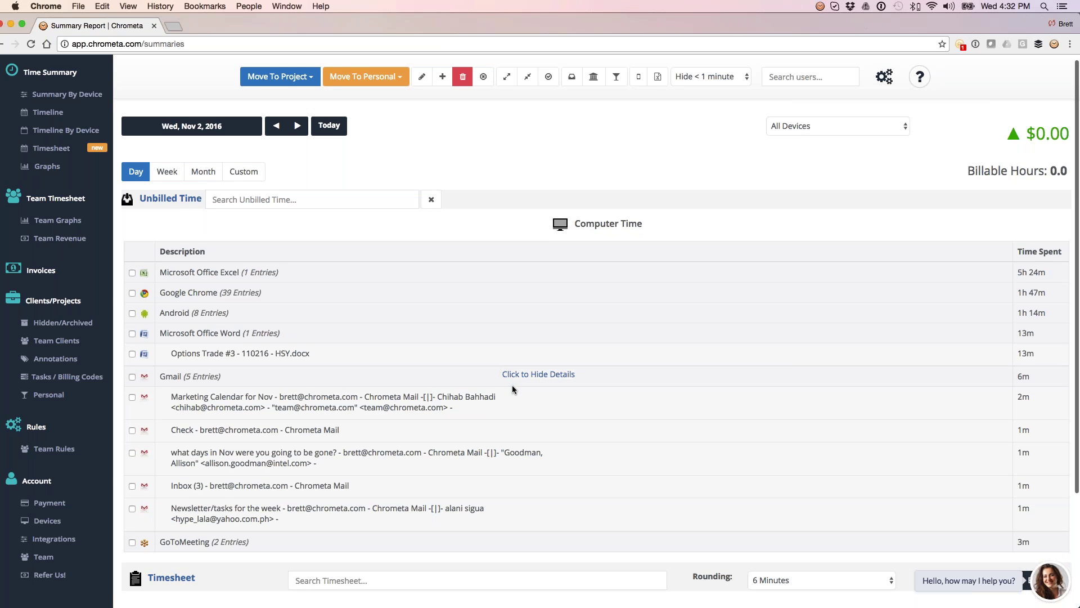
{"action": "scroll", "coordinate": [822, 366], "scroll_direction": "up", "scroll_amount": 1}
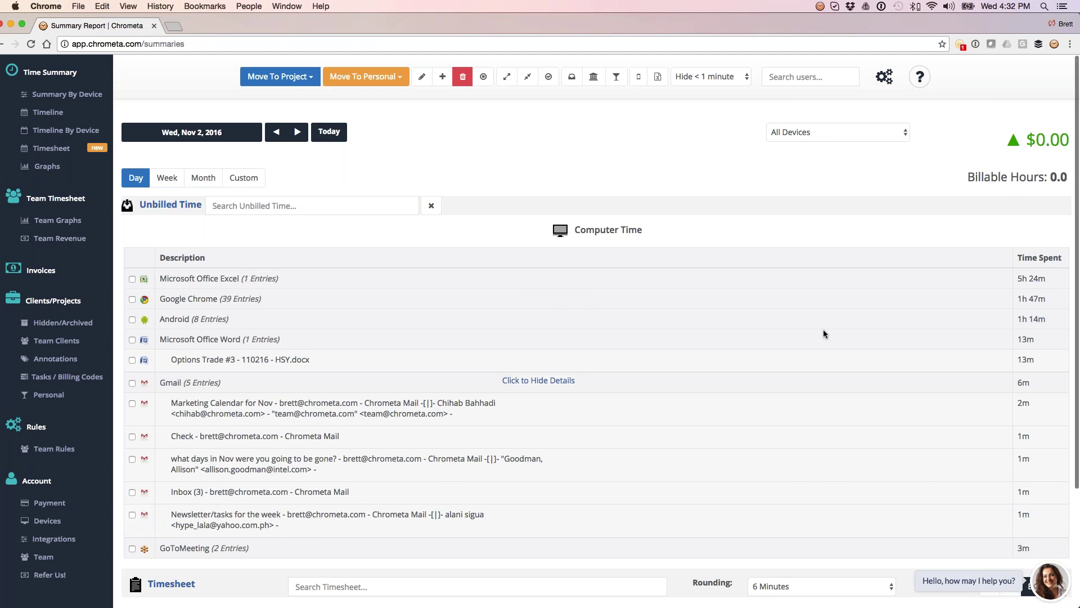
{"action": "left_click", "coordinate": [595, 318]}
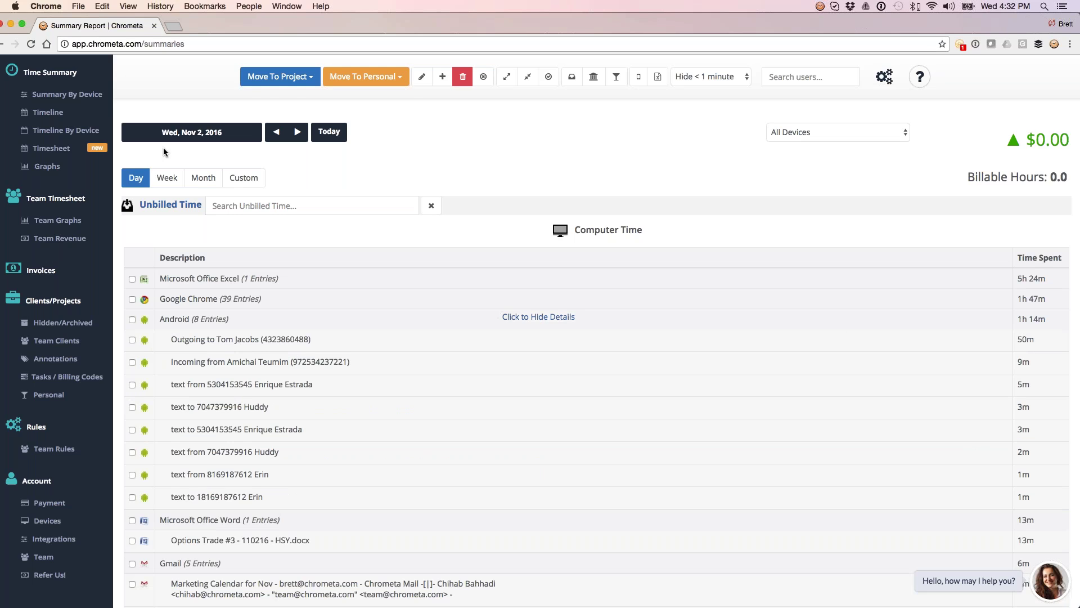
- Open the Timeline for Nov 2, 2016 and review the chronological entries from the morning hours
{"action": "left_click", "coordinate": [55, 116]}
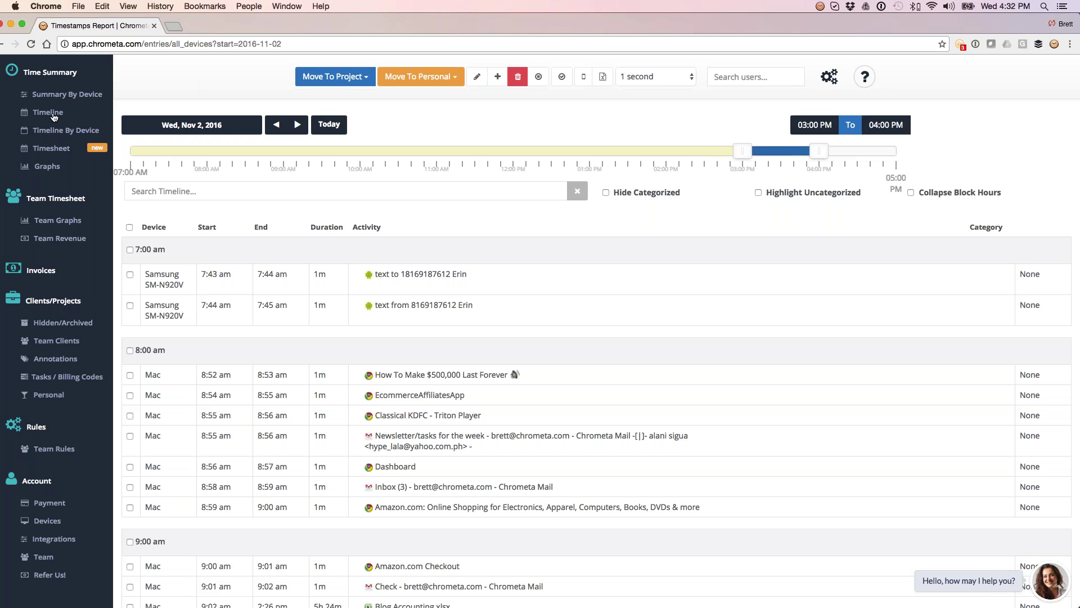
{"action": "scroll", "coordinate": [593, 354], "scroll_direction": "down", "scroll_amount": 2}
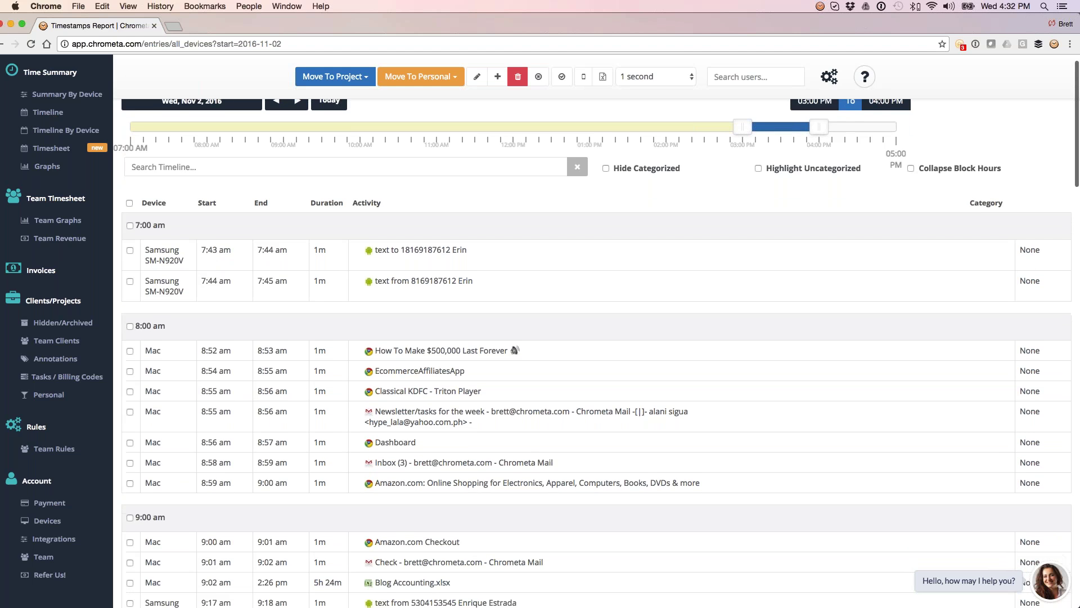
{"action": "scroll", "coordinate": [278, 201], "scroll_direction": "down", "scroll_amount": 4}
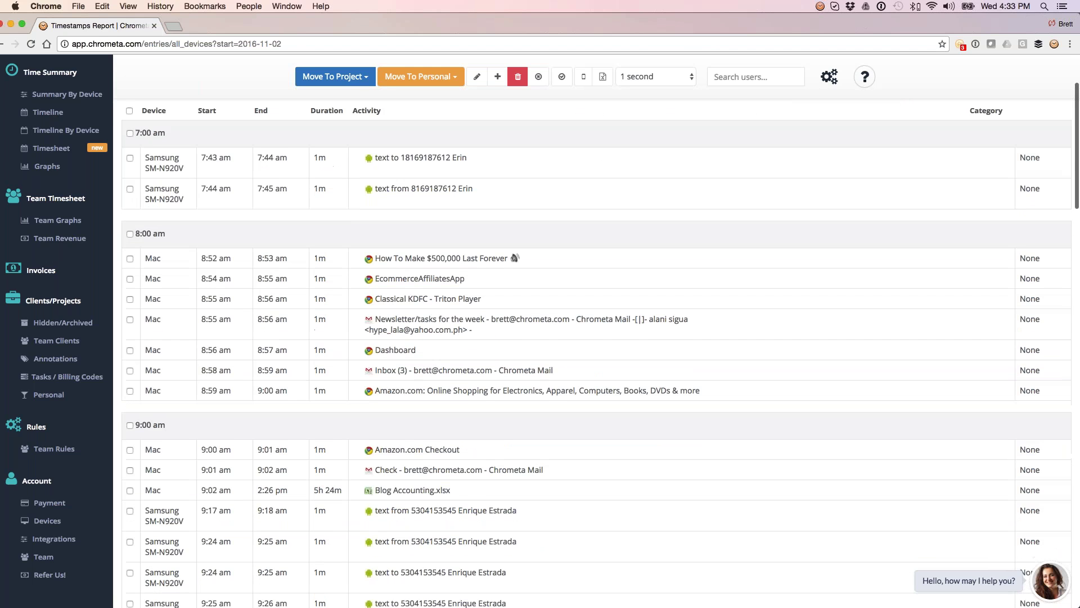
{"action": "scroll", "coordinate": [278, 202], "scroll_direction": "down", "scroll_amount": 3}
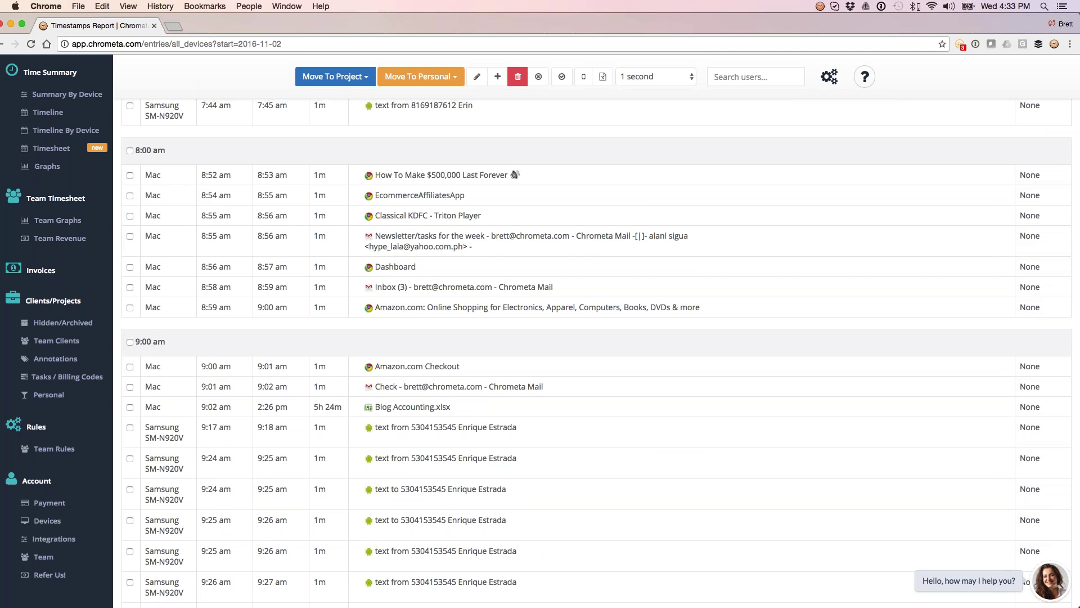
{"action": "scroll", "coordinate": [596, 349], "scroll_direction": "up", "scroll_amount": 2}
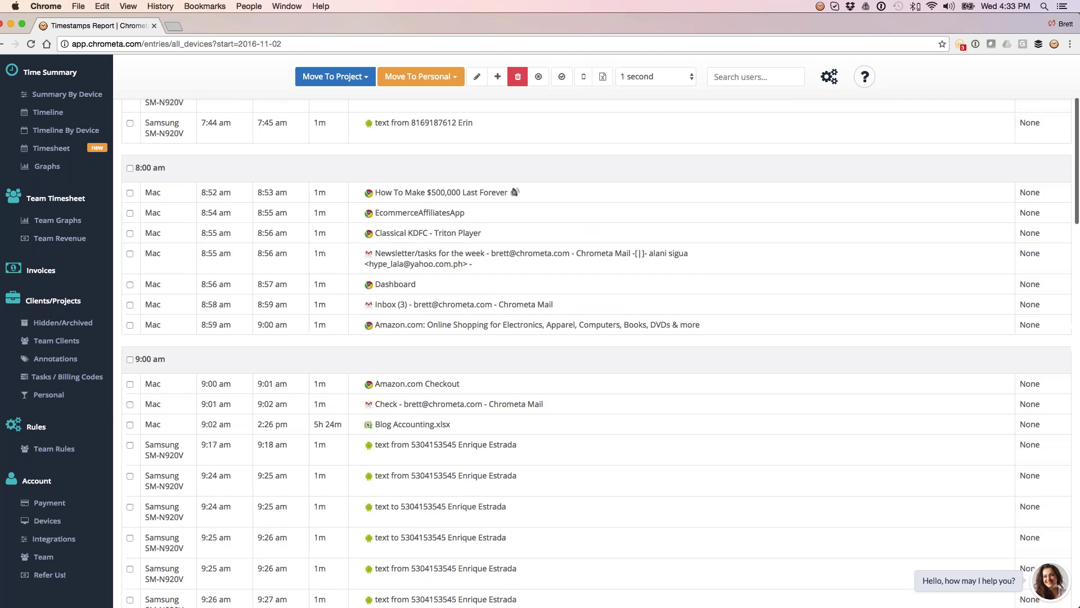
- In the device summary, select the Word entry "Options Trade #3 - 110216 - HSY.docx" and start categorizing it to first matter with an annotation
{"action": "left_click", "coordinate": [62, 99]}
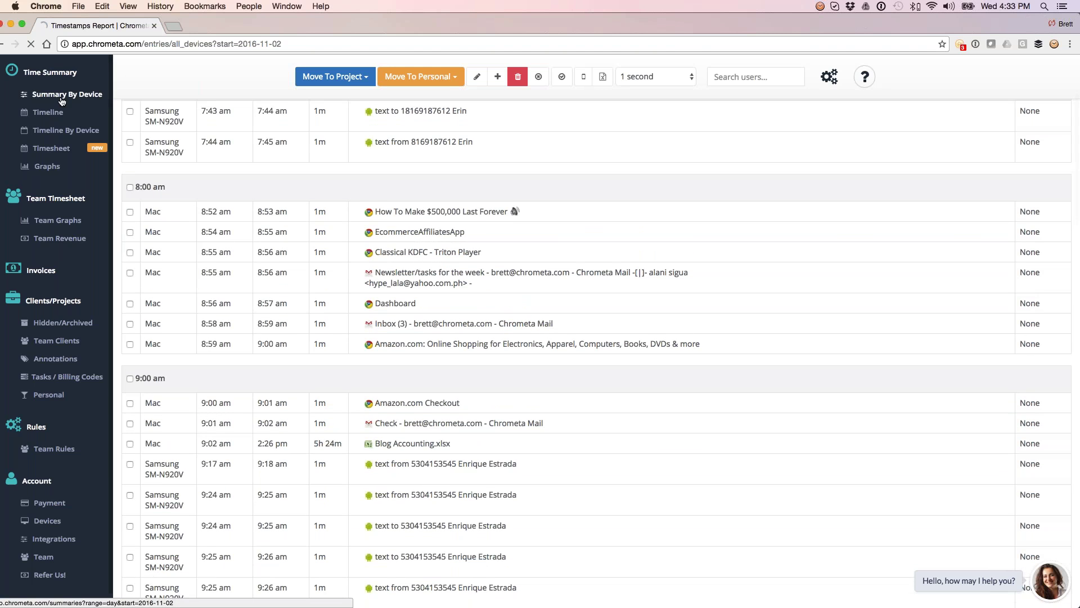
{"action": "left_click", "coordinate": [496, 340]}
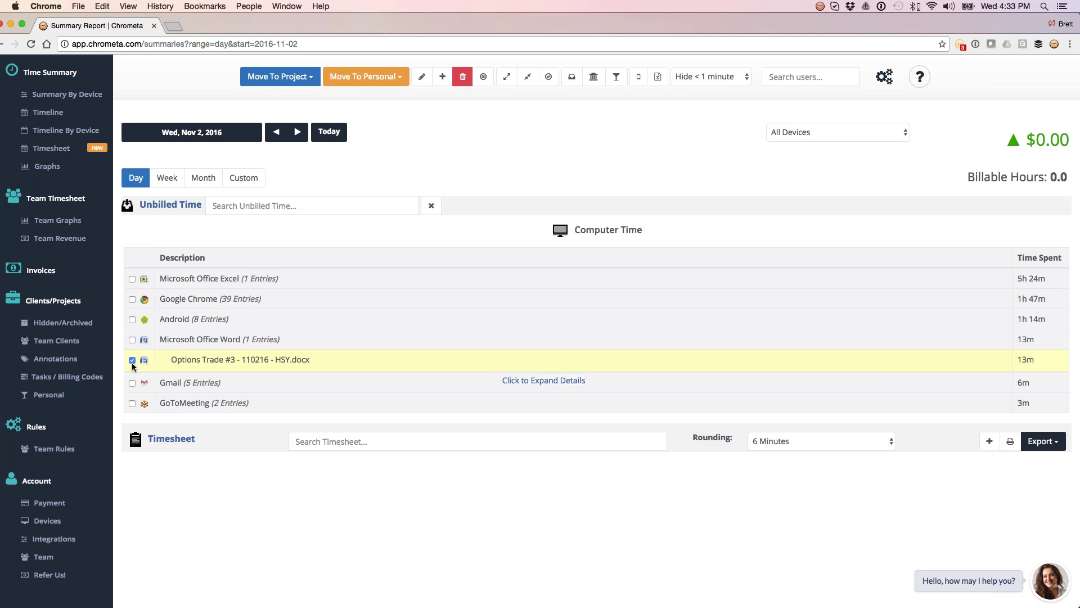
{"action": "left_click", "coordinate": [285, 76]}
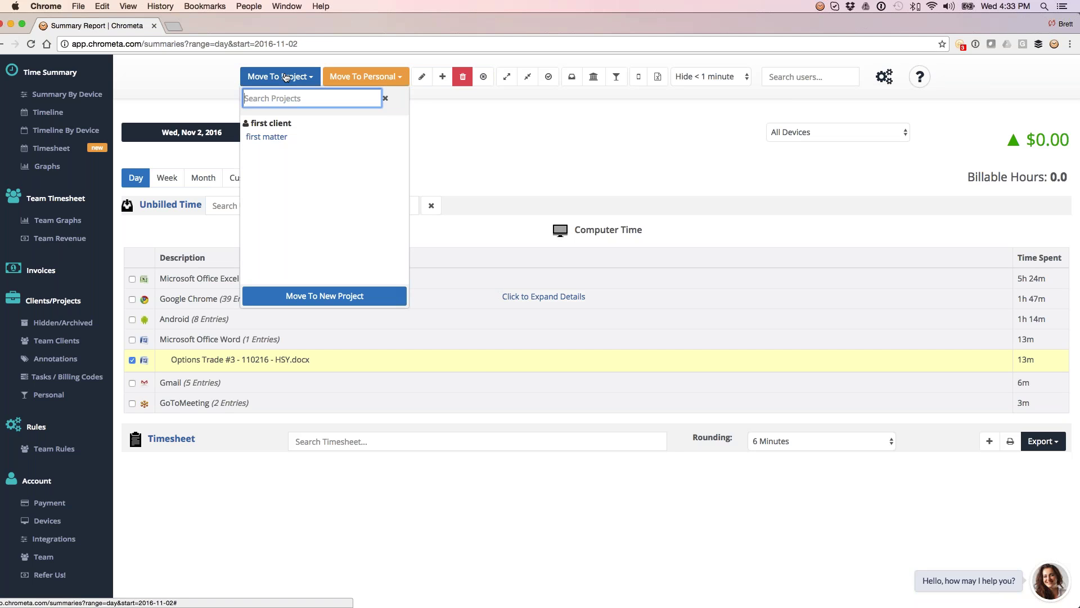
{"action": "type", "text": "mattt"}
{"action": "key", "text": "BackSpace"}
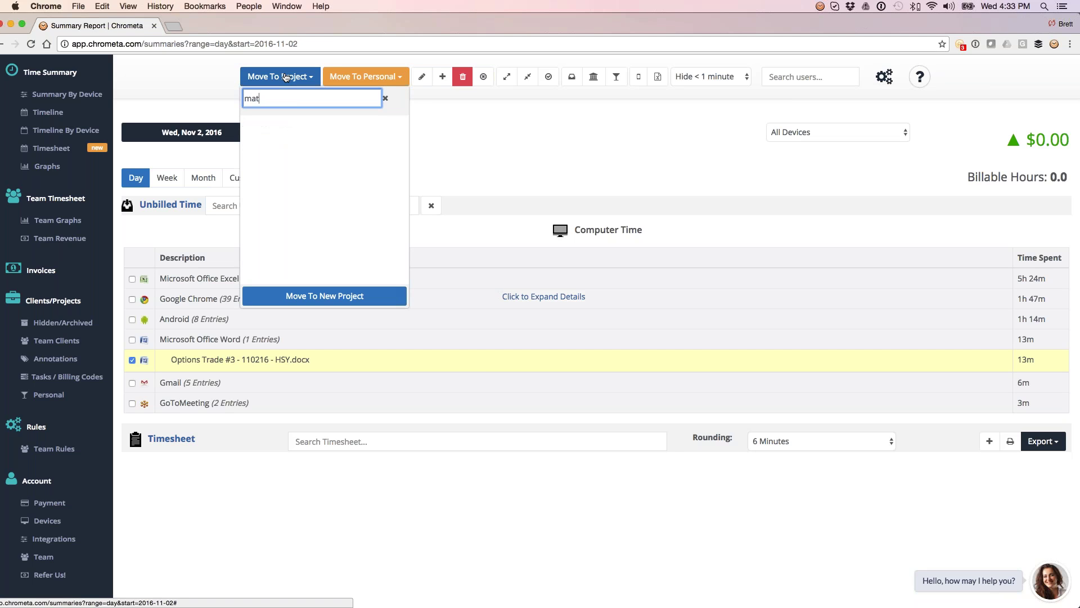
{"action": "mouse_move", "coordinate": [276, 141]}
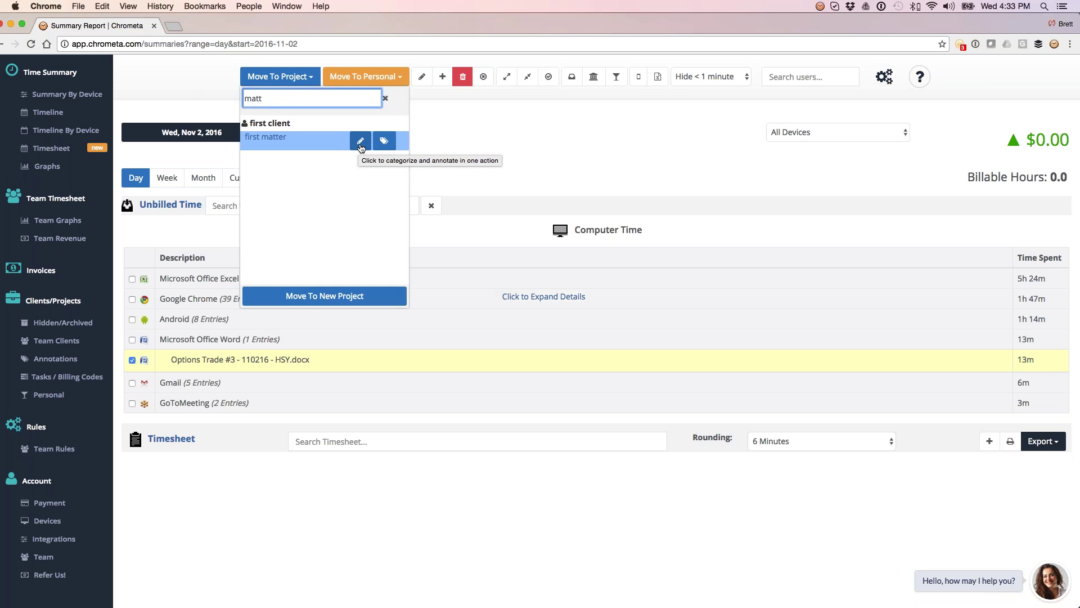
{"action": "left_click", "coordinate": [360, 141]}
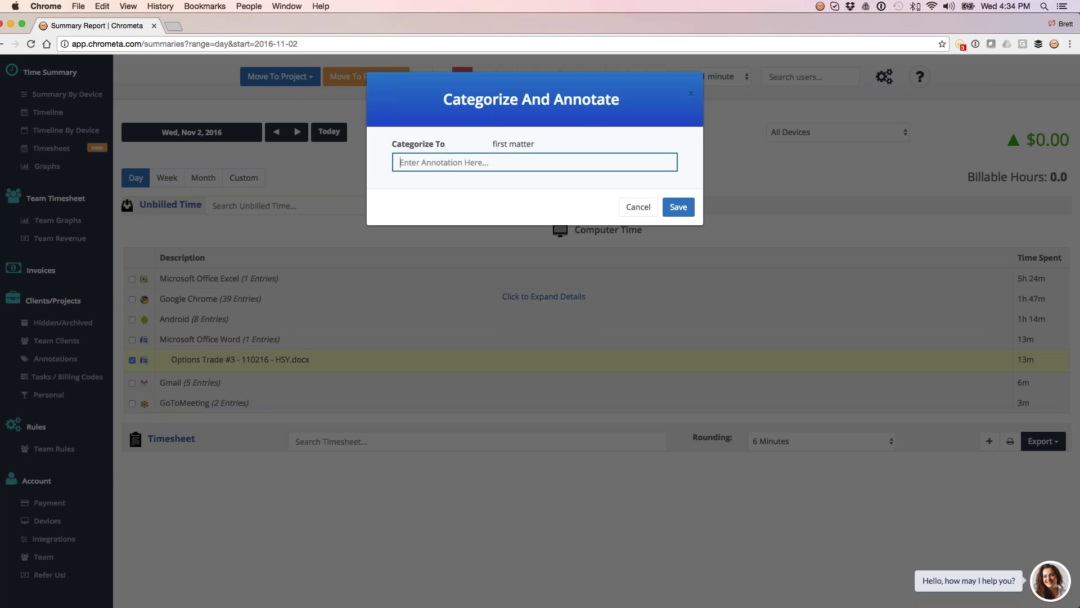
- Annotate the entry with the suggested "Preparing another doc for" text that ends in the person's full name, and save it
{"action": "type", "text": "Prep"}
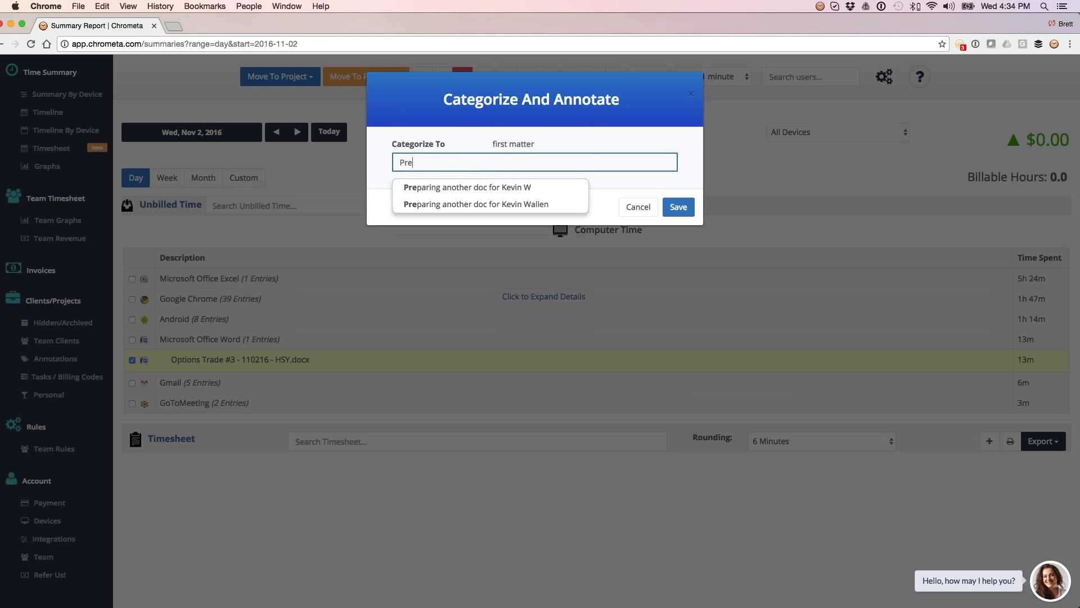
{"action": "key", "text": "Down"}
{"action": "key", "text": "Return"}
{"action": "left_click", "coordinate": [679, 207]}
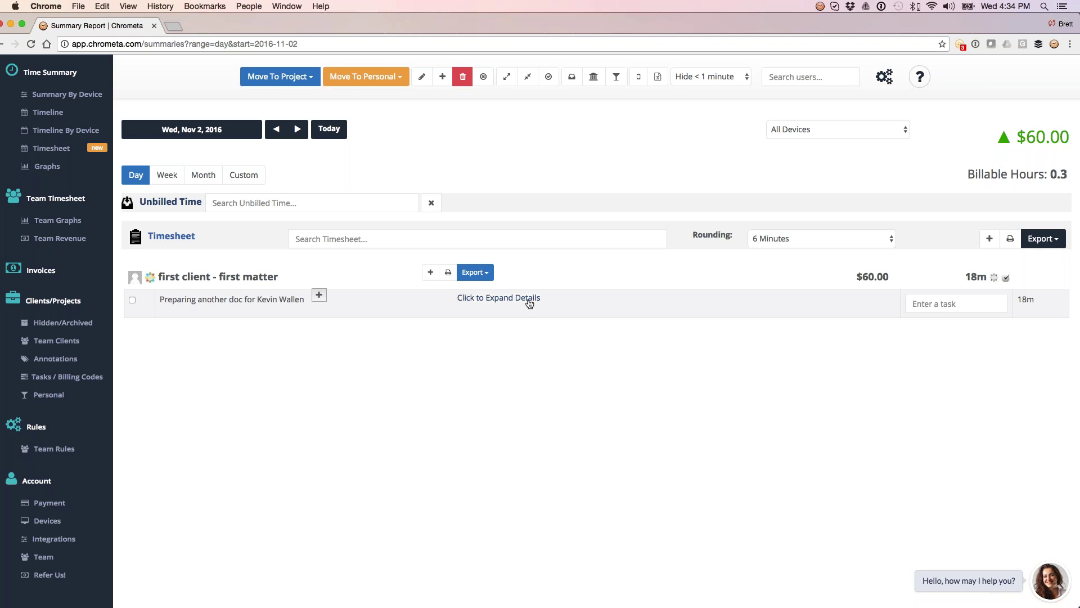
- Examine the timesheet's rounding intervals and the first matter entry's source details and task field
{"action": "left_click", "coordinate": [829, 238]}
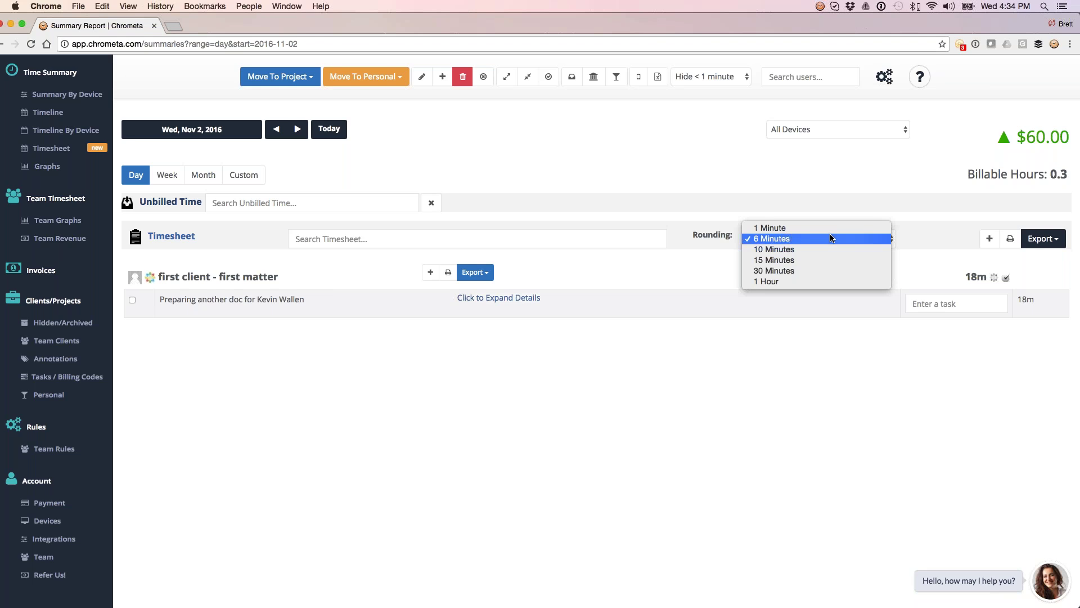
{"action": "left_click", "coordinate": [829, 238]}
{"action": "left_click", "coordinate": [830, 236]}
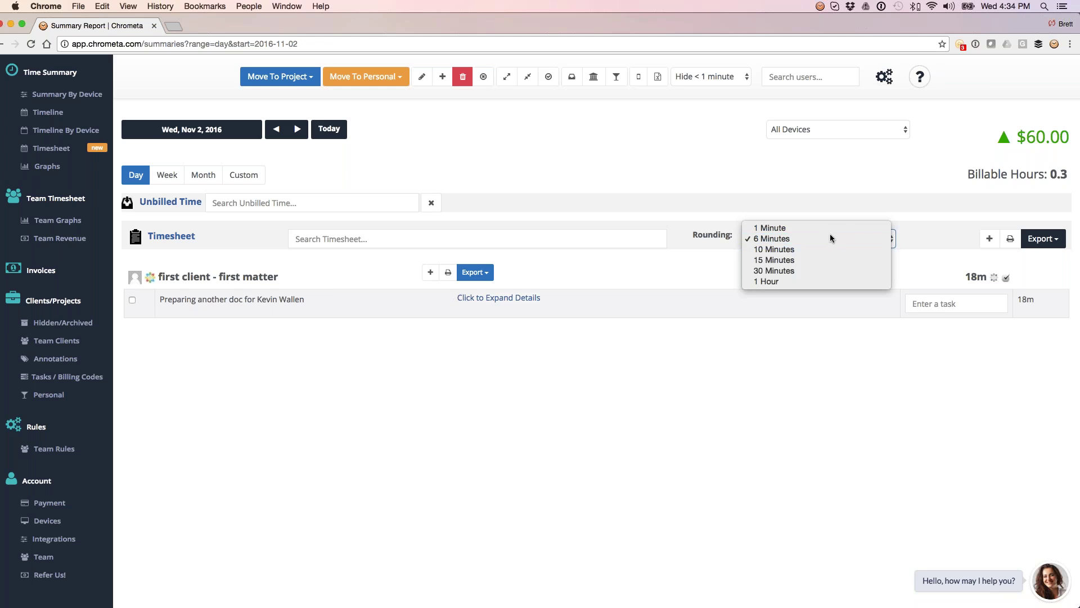
{"action": "left_click", "coordinate": [830, 238]}
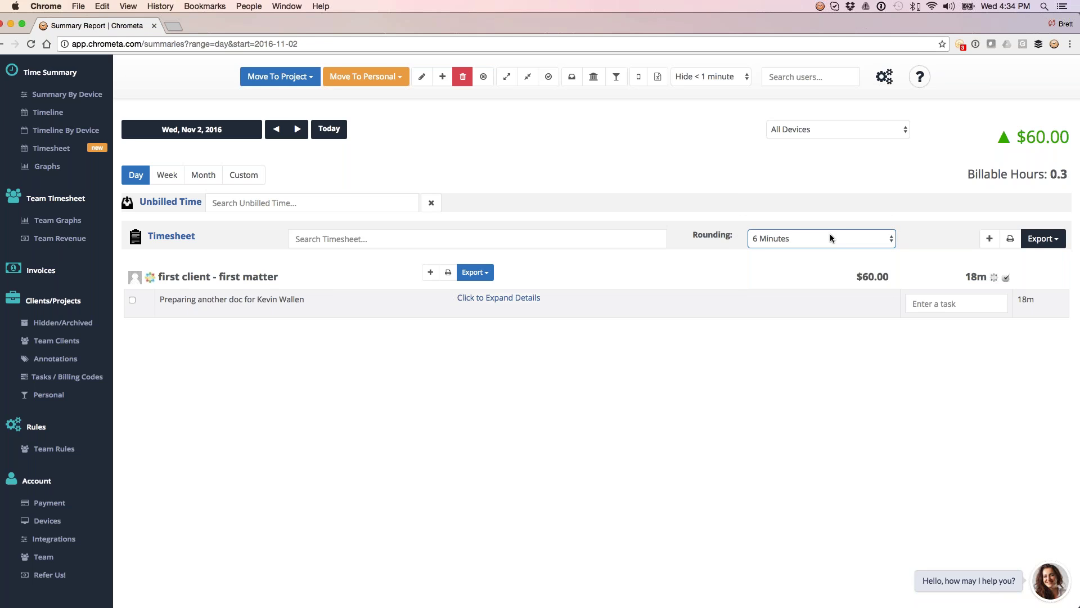
{"action": "left_click", "coordinate": [513, 297]}
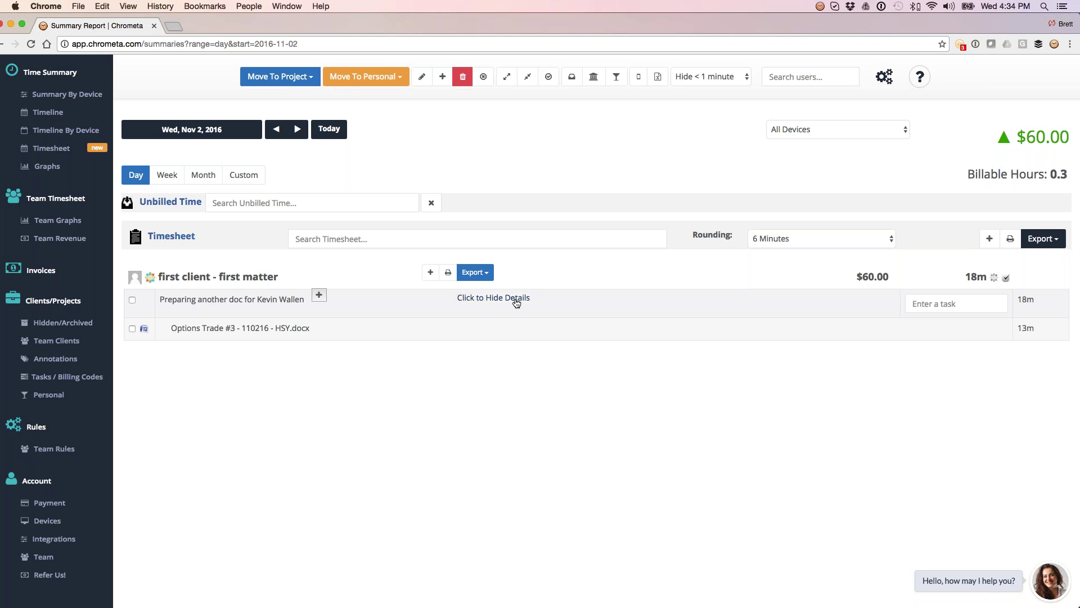
{"action": "left_click", "coordinate": [516, 303]}
{"action": "left_click", "coordinate": [779, 241]}
{"action": "left_click", "coordinate": [780, 241]}
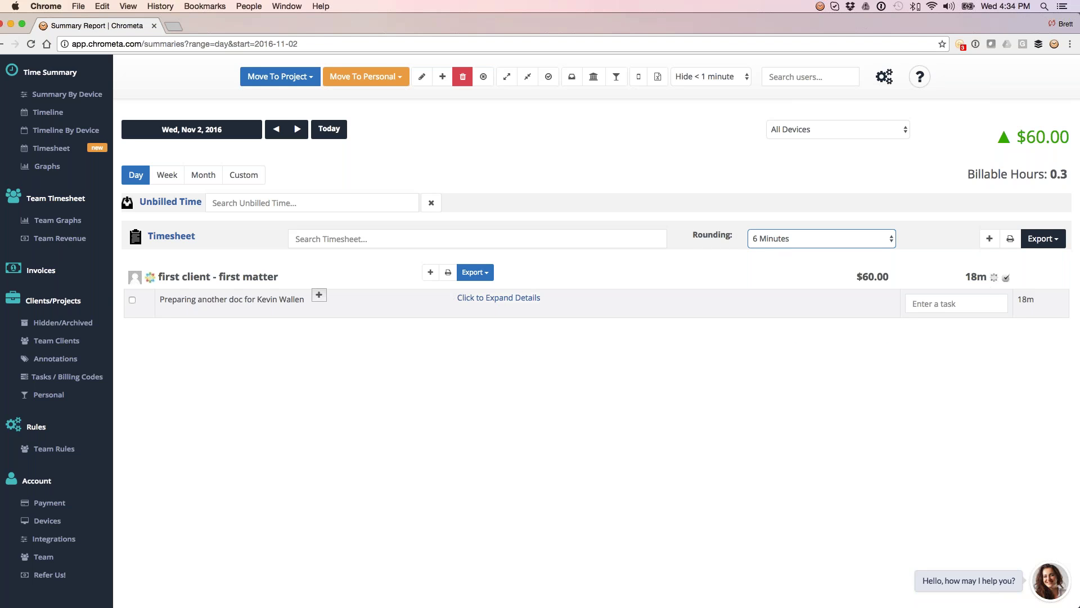
{"action": "left_click", "coordinate": [942, 304]}
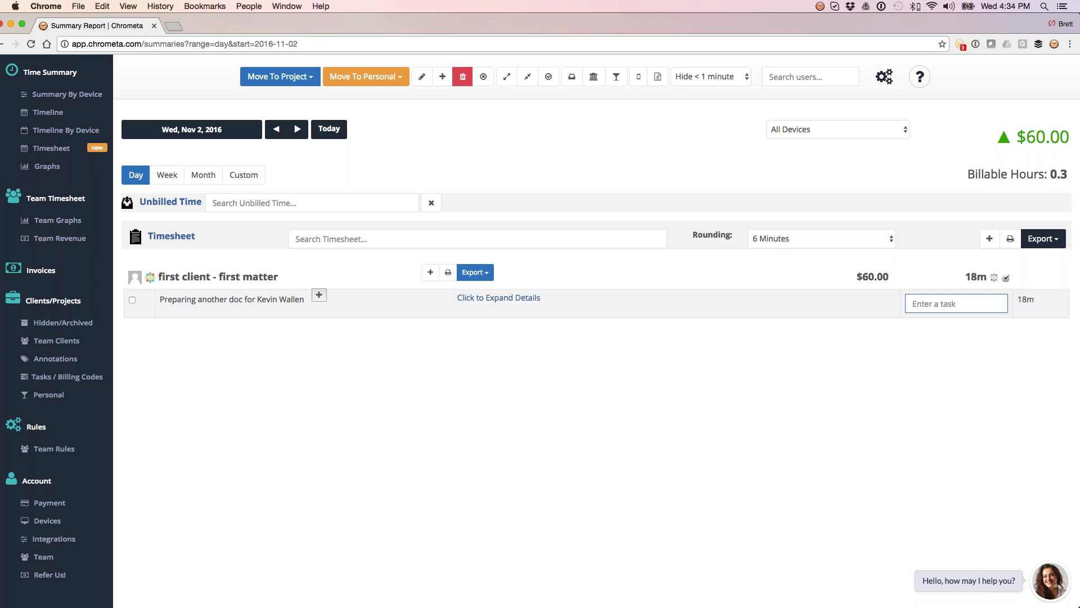
{"action": "left_click", "coordinate": [466, 363]}
- Select the unbilled Gmail entry "Marketing Calendar for Nov" and start categorizing it to first matter with a new rule
{"action": "left_click", "coordinate": [168, 204]}
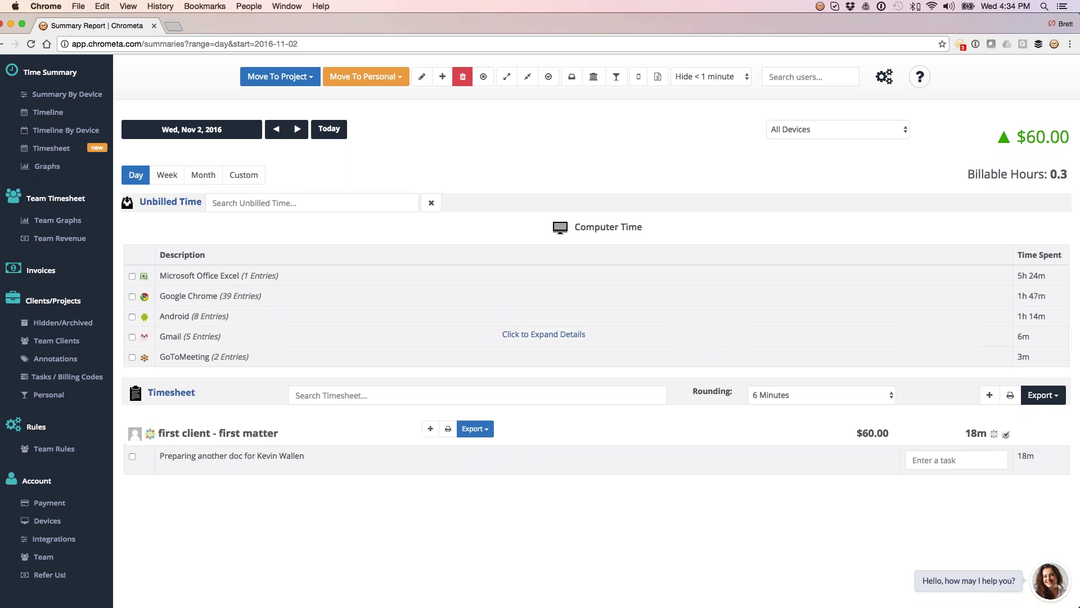
{"action": "left_click", "coordinate": [276, 336]}
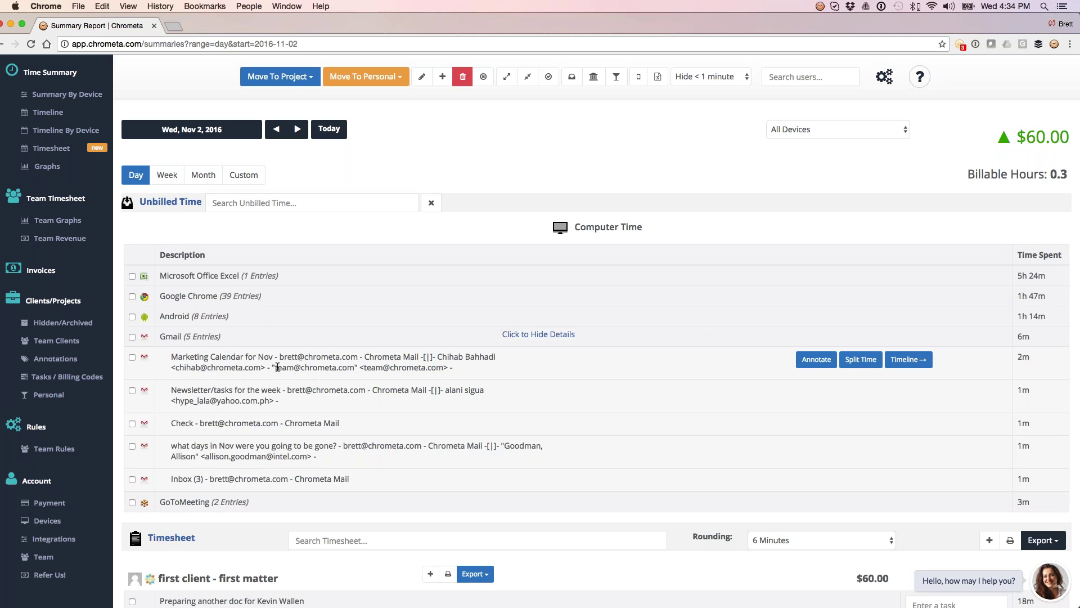
{"action": "left_click", "coordinate": [132, 357]}
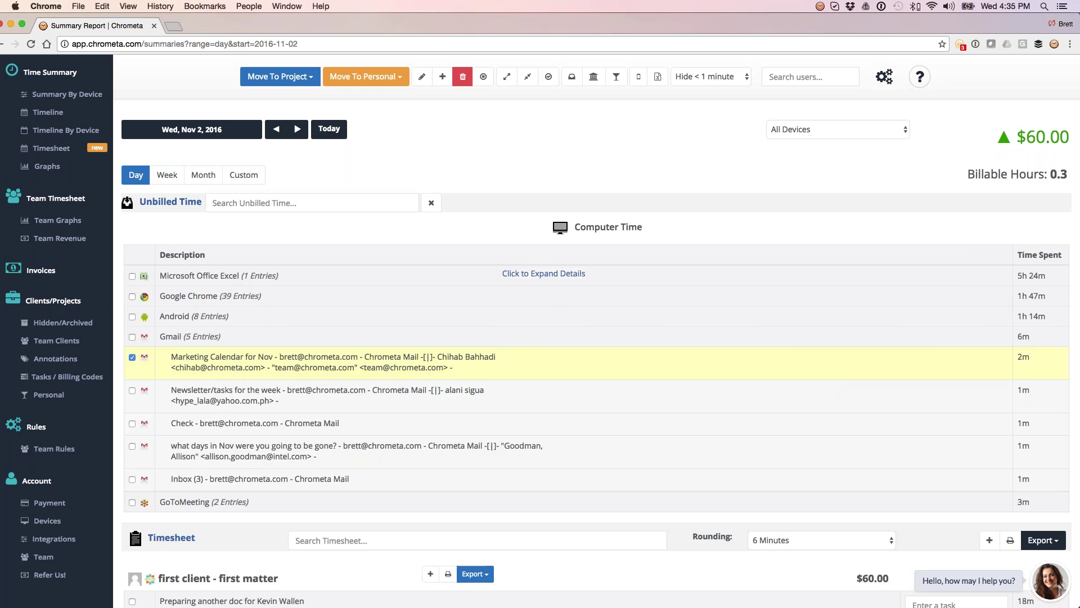
{"action": "left_click", "coordinate": [279, 76]}
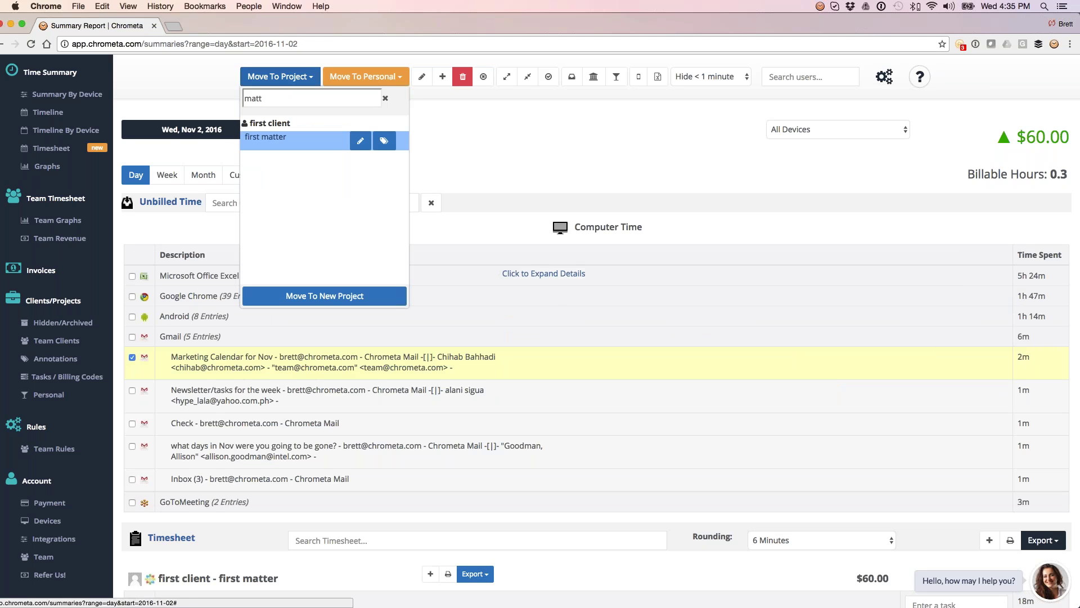
{"action": "left_click", "coordinate": [387, 144]}
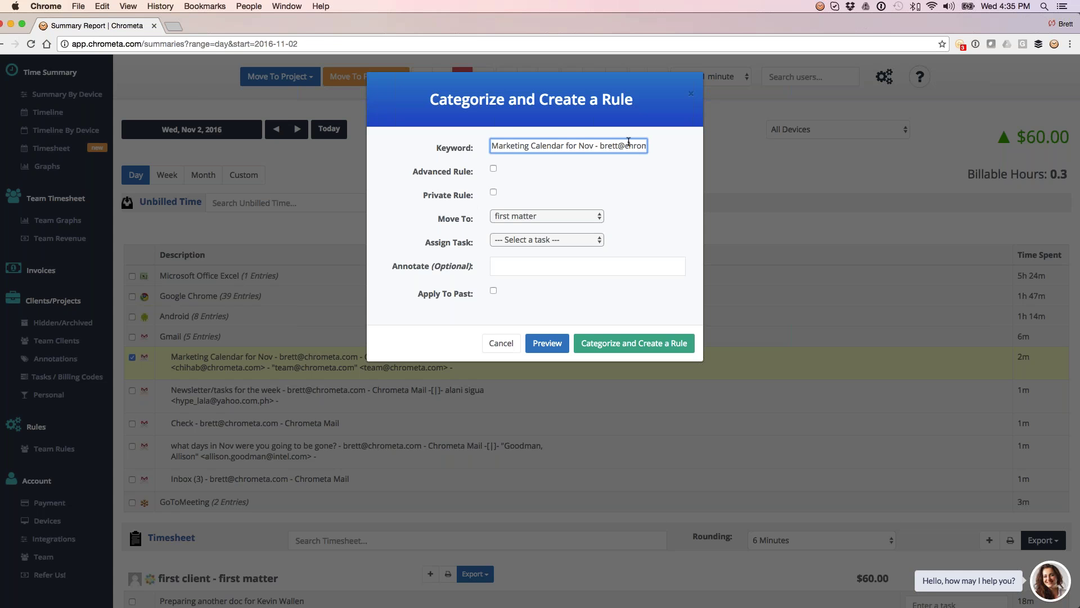
- Trim the rule's keyword down to the correspondent's e-mail address only
{"action": "triple_click", "coordinate": [628, 141]}
{"action": "key", "text": "Right"}
{"action": "left_click_drag", "start_coordinate": [556, 147], "coordinate": [483, 148]}
{"action": "left_click", "coordinate": [622, 145]}
{"action": "key", "text": "BackSpace"}
{"action": "left_click_drag", "start_coordinate": [550, 146], "coordinate": [490, 146]}
{"action": "key", "text": "BackSpace"}
{"action": "left_click_drag", "start_coordinate": [579, 146], "coordinate": [647, 145]}
{"action": "key", "text": "BackSpace"}
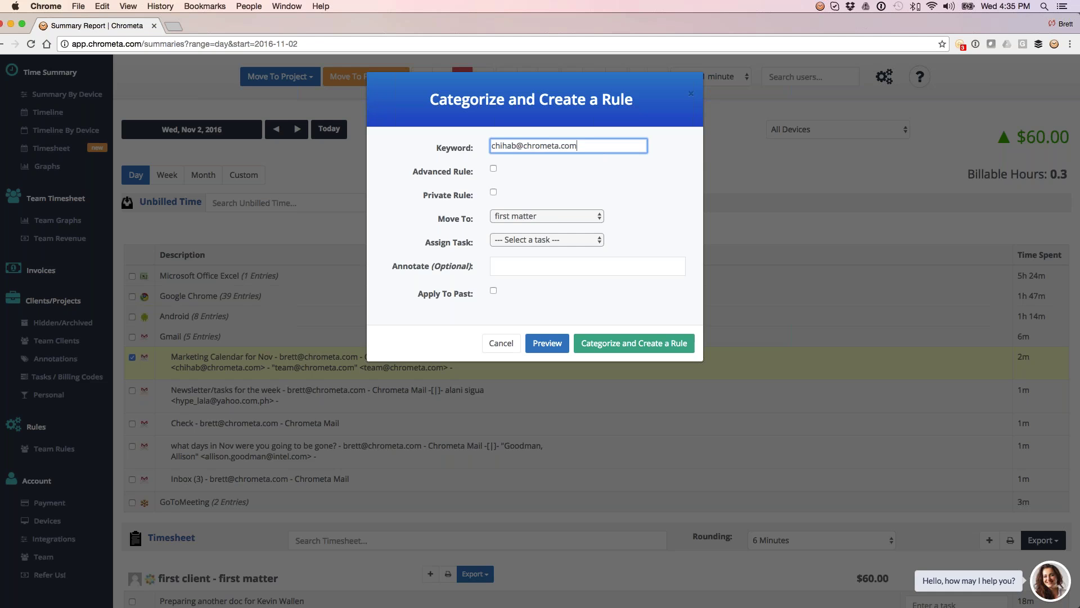
- Keep first matter as the rule's destination and set the rule to apply to past entries
{"action": "left_click", "coordinate": [540, 217]}
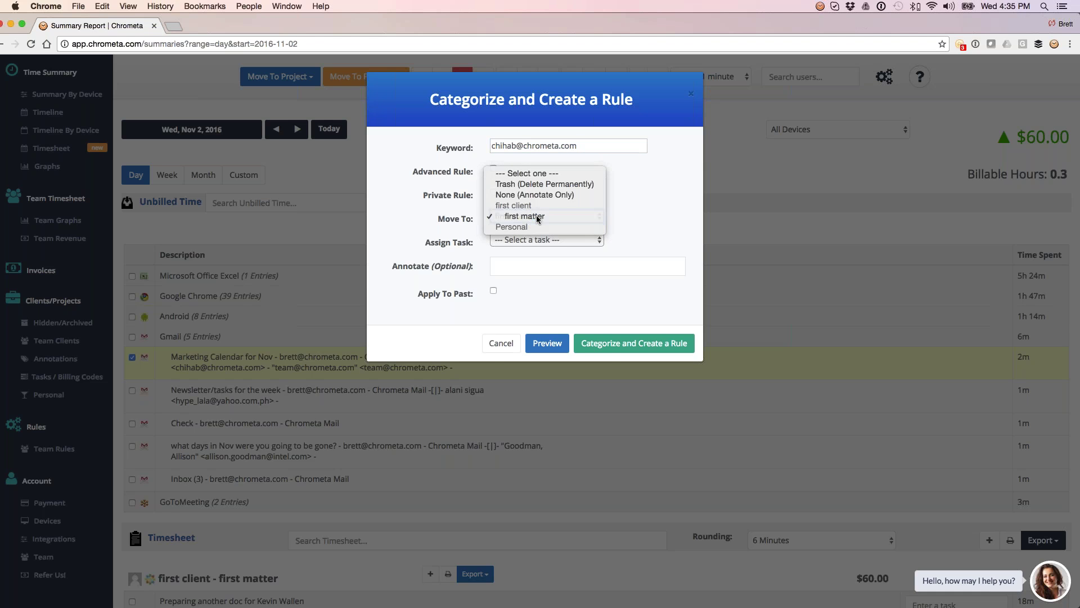
{"action": "left_click", "coordinate": [537, 217]}
{"action": "left_click", "coordinate": [526, 247]}
{"action": "left_click", "coordinate": [526, 263]}
{"action": "left_click", "coordinate": [526, 263]}
{"action": "left_click", "coordinate": [490, 291]}
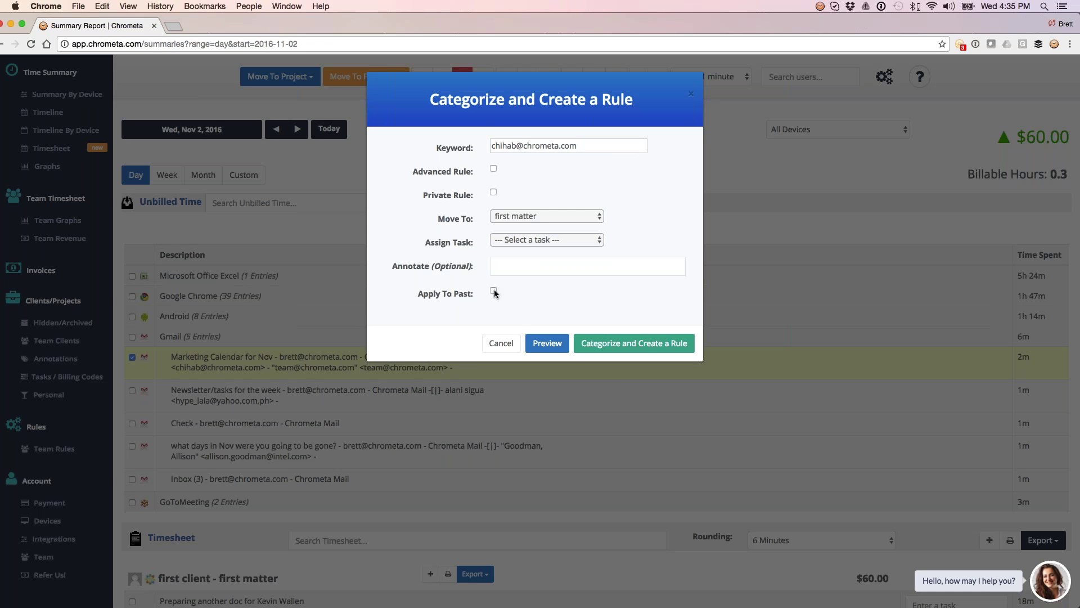
{"action": "left_click", "coordinate": [493, 292]}
- Preview the past time entries that match the rule's keyword
{"action": "left_click", "coordinate": [547, 345]}
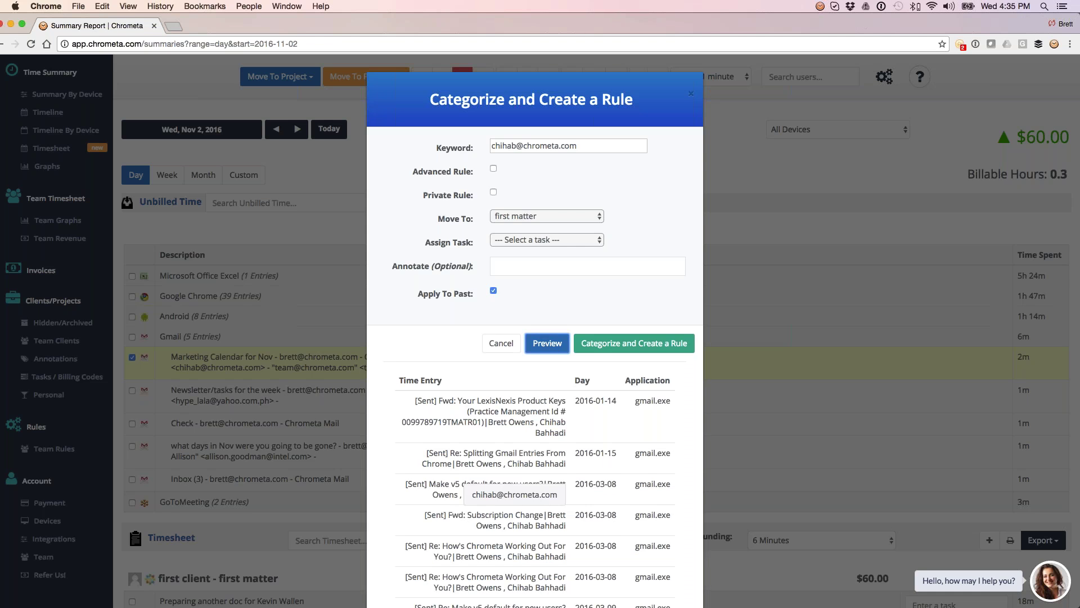
{"action": "scroll", "coordinate": [515, 484], "scroll_direction": "down", "scroll_amount": 1}
{"action": "scroll", "coordinate": [514, 484], "scroll_direction": "down", "scroll_amount": 2}
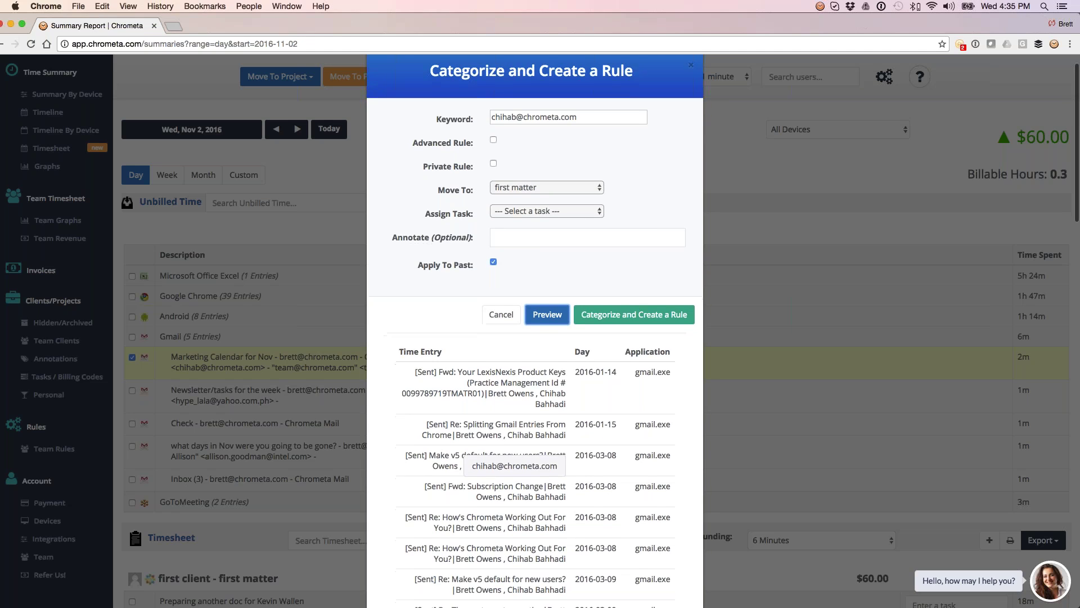
- Look over the past entries matched by the rule, and cancel the Categorize and Create a Rule dialog
{"action": "scroll", "coordinate": [514, 484], "scroll_direction": "down", "scroll_amount": 2}
{"action": "scroll", "coordinate": [514, 484], "scroll_direction": "up", "scroll_amount": 4}
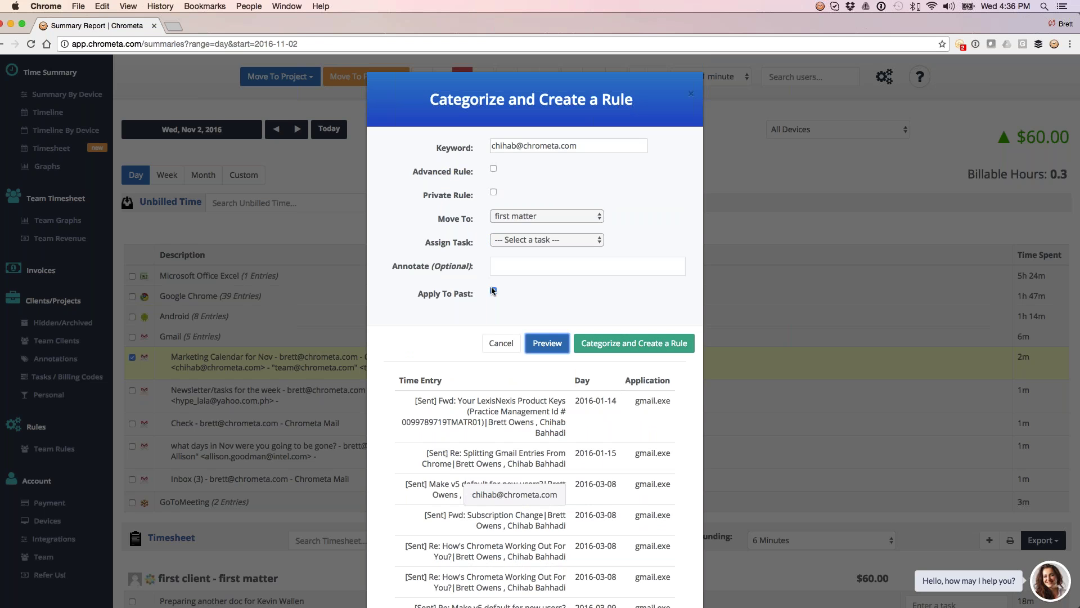
{"action": "left_click", "coordinate": [501, 344]}
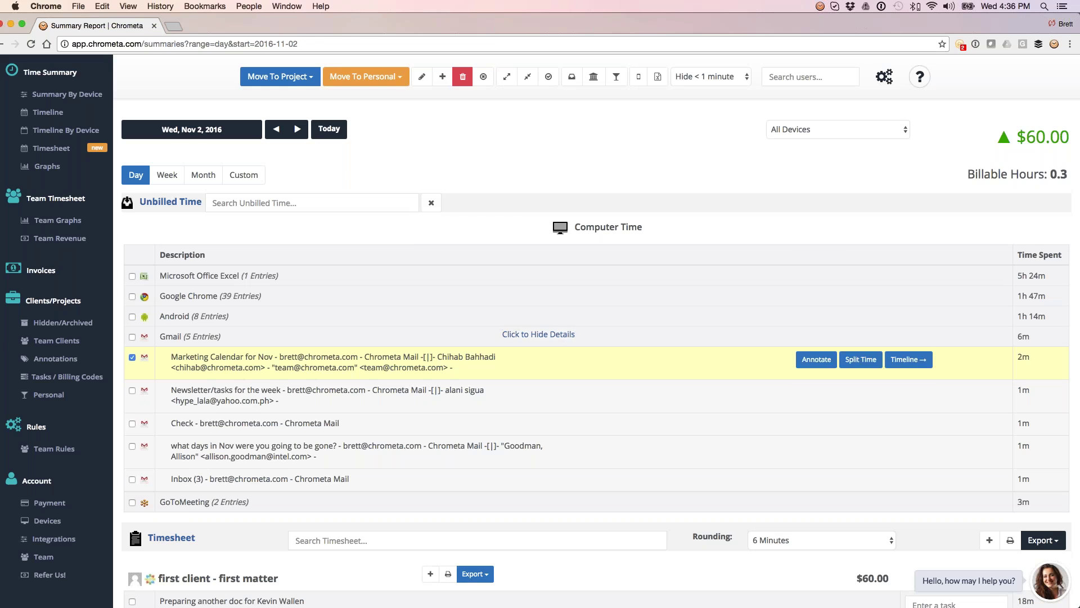
- Collapse the Unbilled Time section to view only the timesheet, and expand it again
{"action": "left_click", "coordinate": [174, 206]}
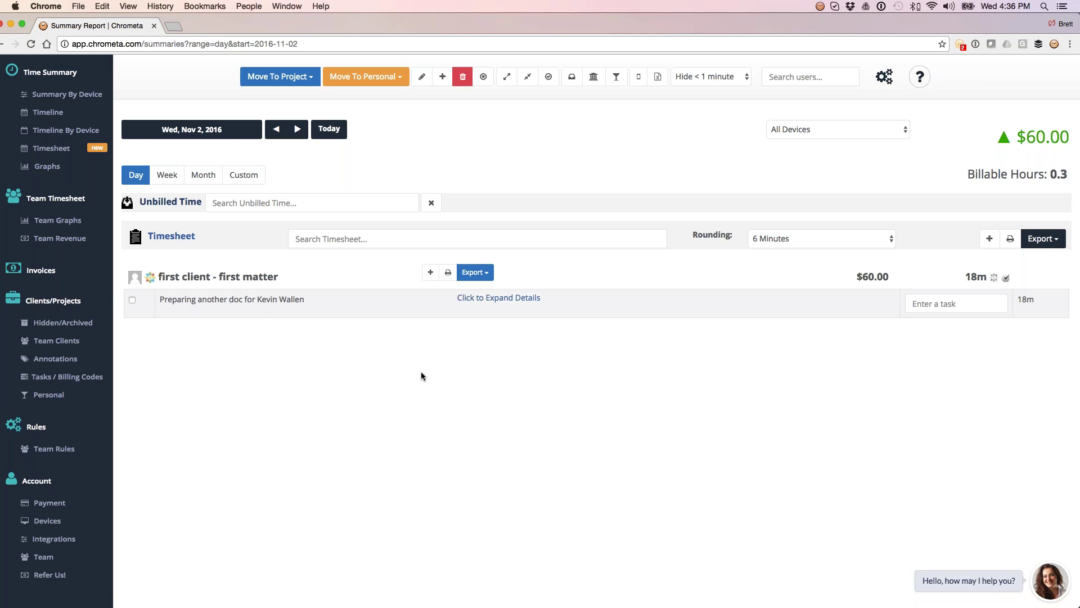
{"action": "left_click", "coordinate": [174, 206]}
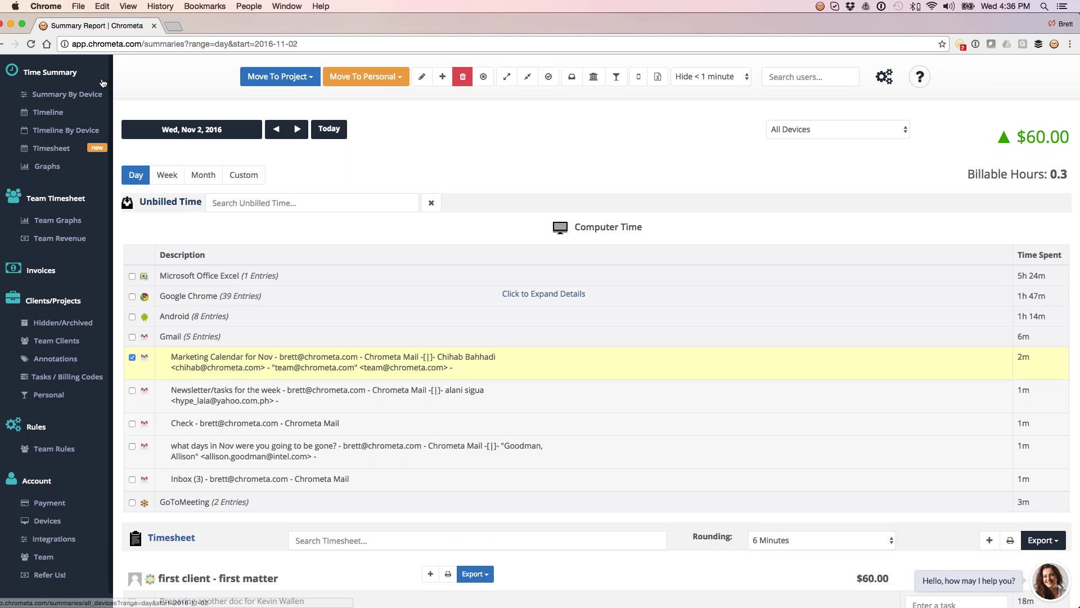
- Open the day's timeline and select the consecutive entries from 8:52 am through the first 9:24 am text
{"action": "left_click", "coordinate": [52, 113]}
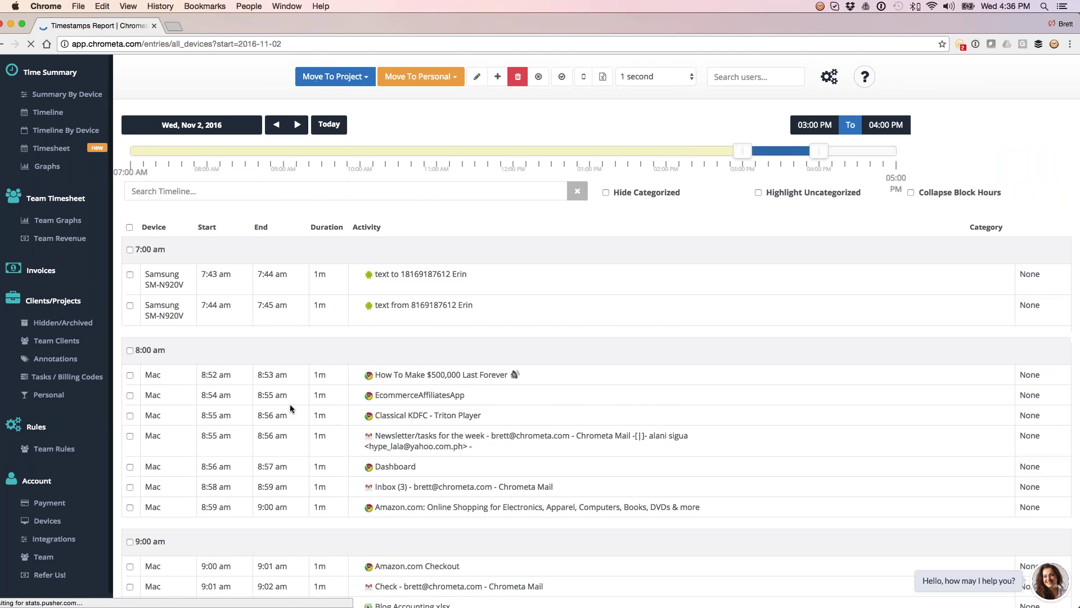
{"action": "scroll", "coordinate": [298, 422], "scroll_direction": "down", "scroll_amount": 5}
{"action": "scroll", "coordinate": [291, 408], "scroll_direction": "down", "scroll_amount": 1}
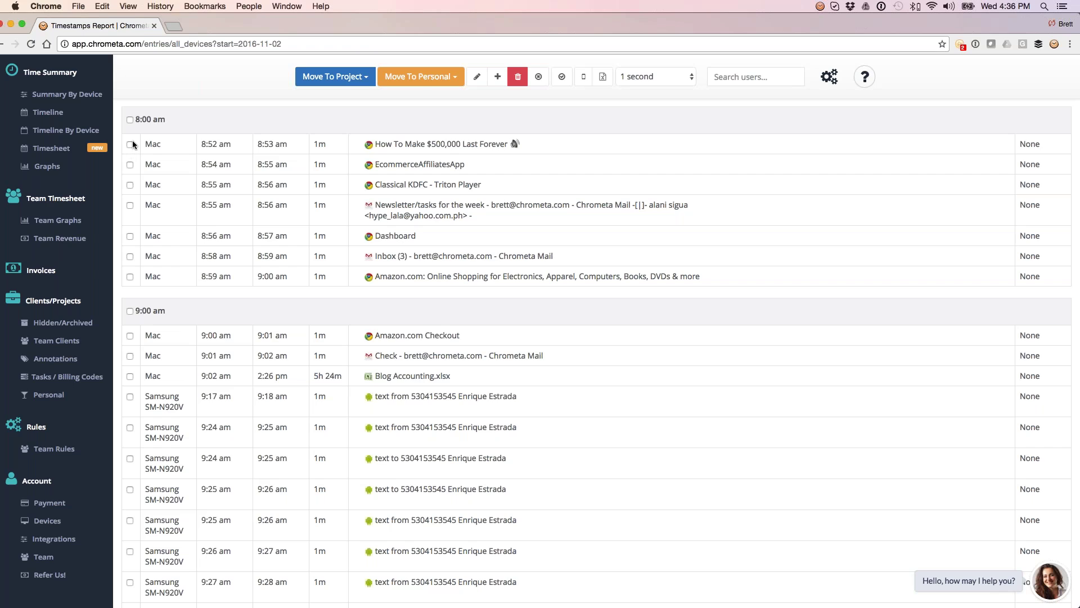
{"action": "left_click", "coordinate": [131, 145]}
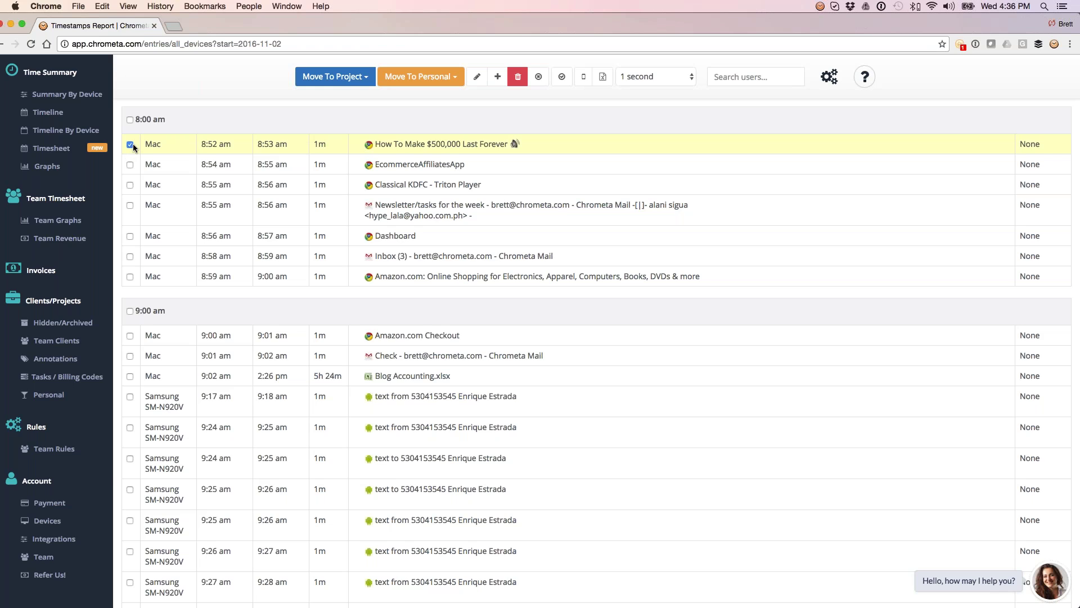
{"action": "left_click", "coordinate": [130, 428], "text": "shift"}
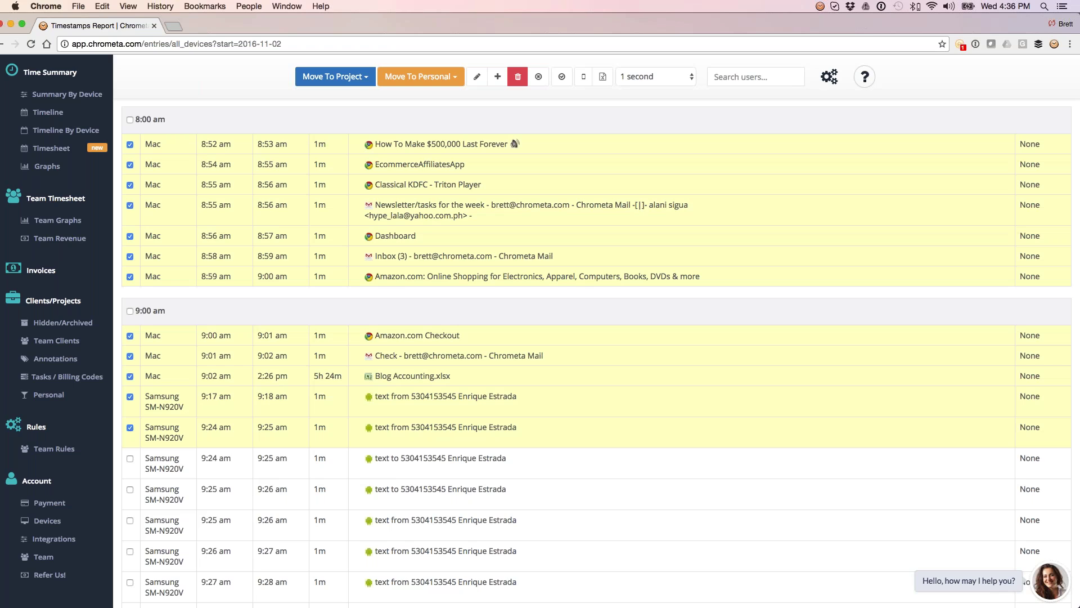
- Categorize the selected timeline entries to first matter with the annotation "All the same thing"
{"action": "left_click", "coordinate": [342, 80]}
{"action": "mouse_move", "coordinate": [326, 142]}
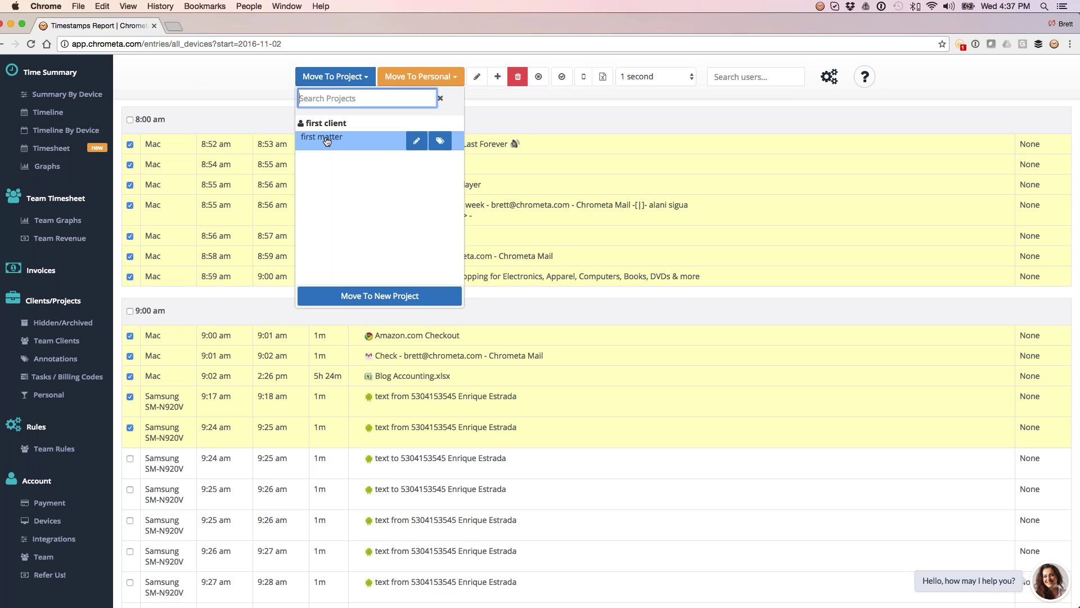
{"action": "left_click", "coordinate": [415, 146]}
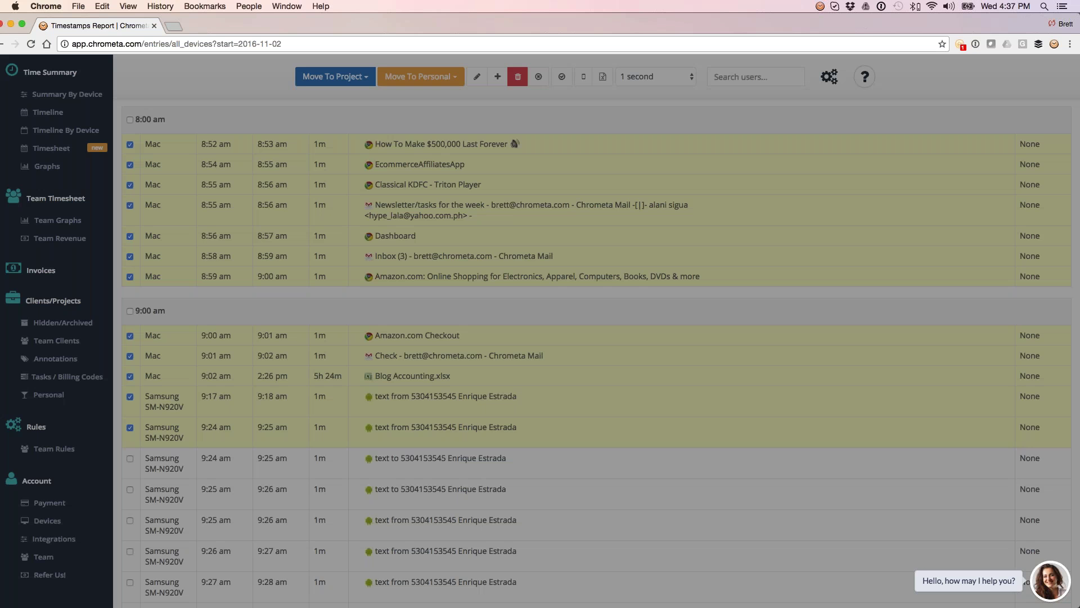
{"action": "type", "text": "al"}
{"action": "key", "text": "Down"}
{"action": "key", "text": "Return"}
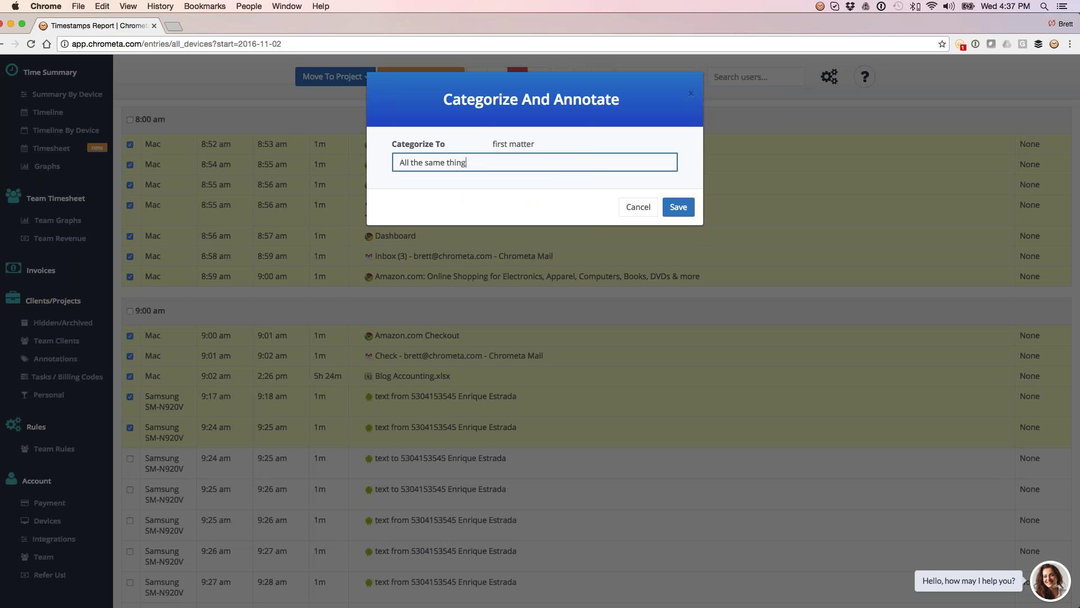
{"action": "left_click", "coordinate": [679, 207]}
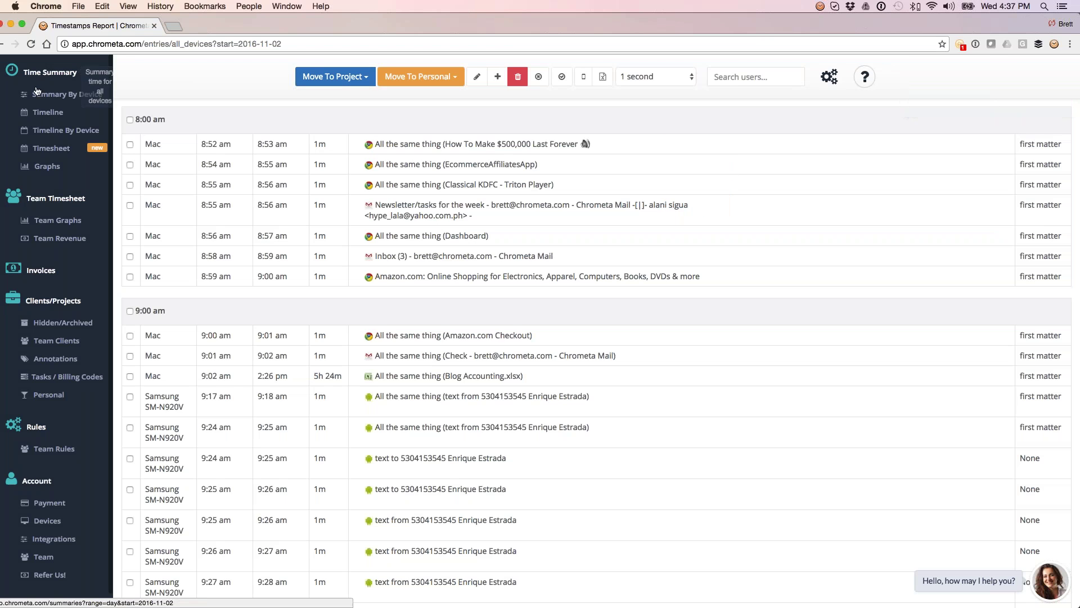
- Return to the day's time summary and review the details of the "All the same thing" timesheet entry, collapsing it again
{"action": "left_click", "coordinate": [55, 94]}
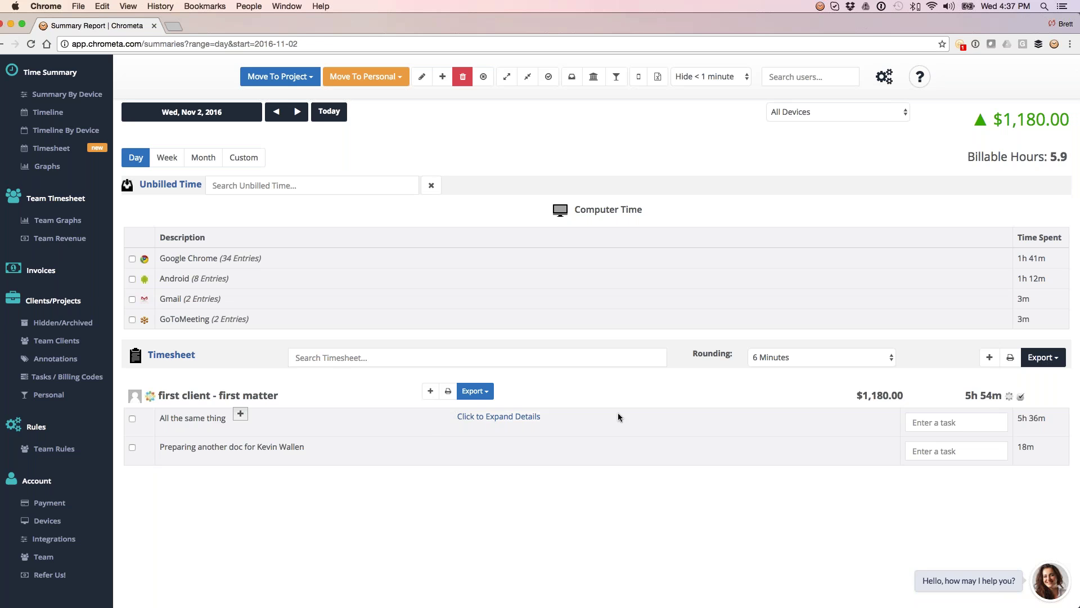
{"action": "left_click", "coordinate": [640, 417]}
{"action": "scroll", "coordinate": [639, 417], "scroll_direction": "down", "scroll_amount": 1}
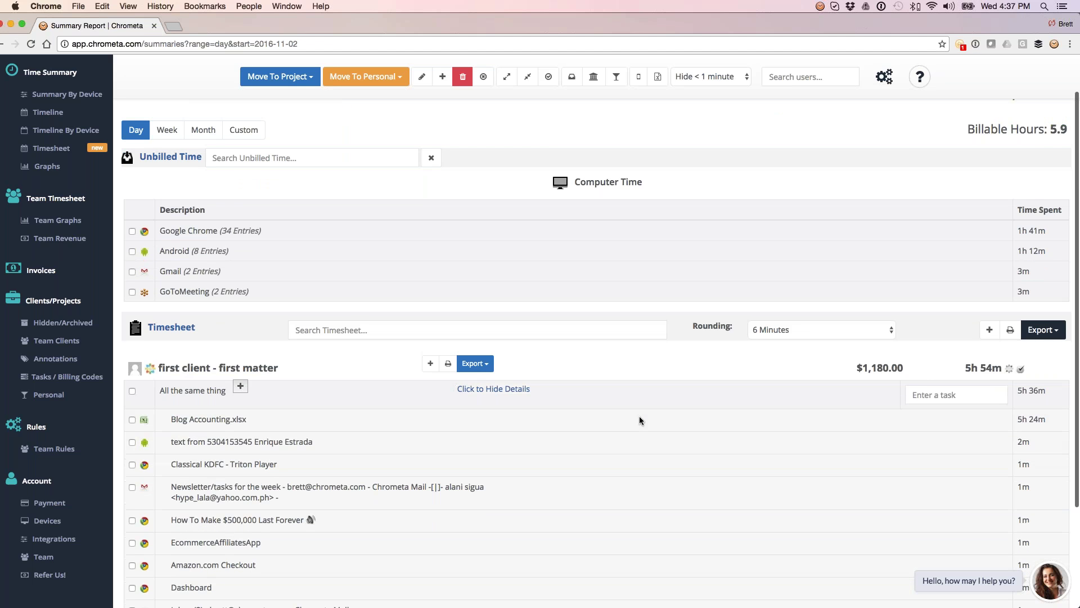
{"action": "scroll", "coordinate": [639, 416], "scroll_direction": "down", "scroll_amount": 5}
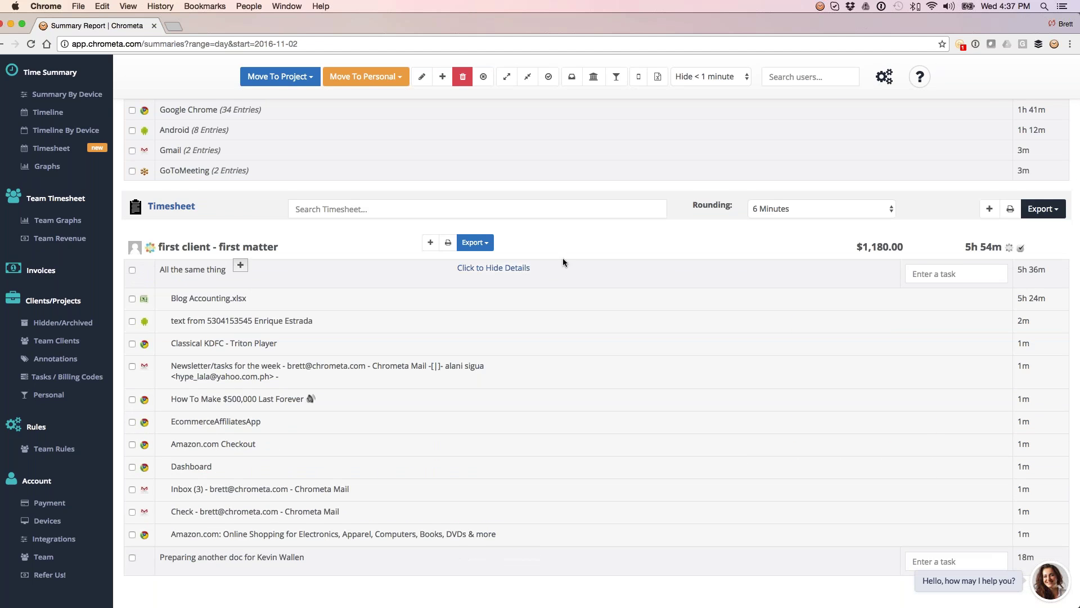
{"action": "left_click", "coordinate": [549, 268]}
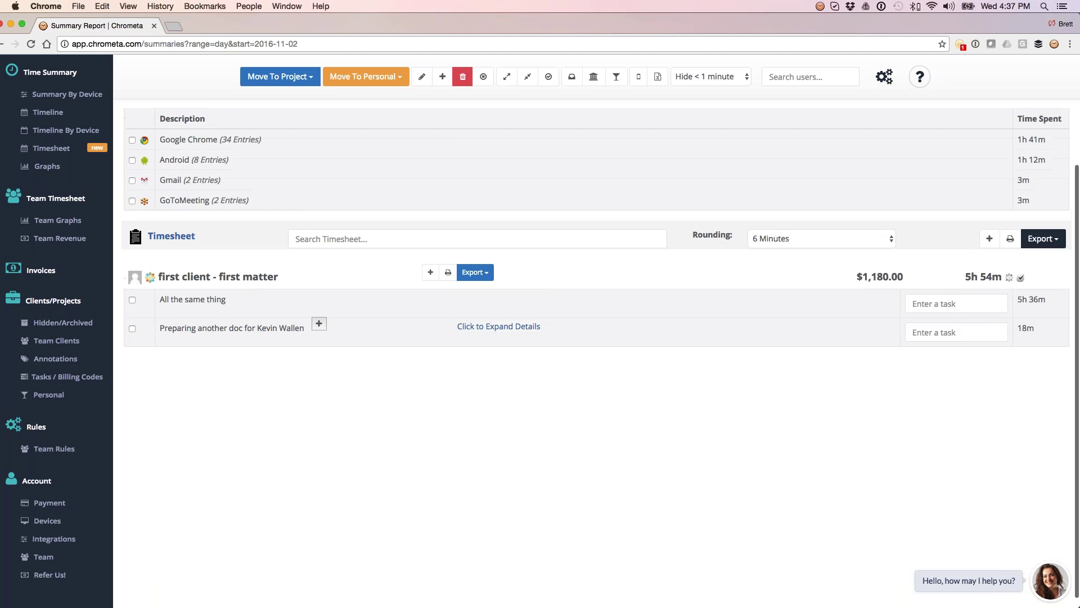
{"action": "scroll", "coordinate": [909, 353], "scroll_direction": "up", "scroll_amount": 2}
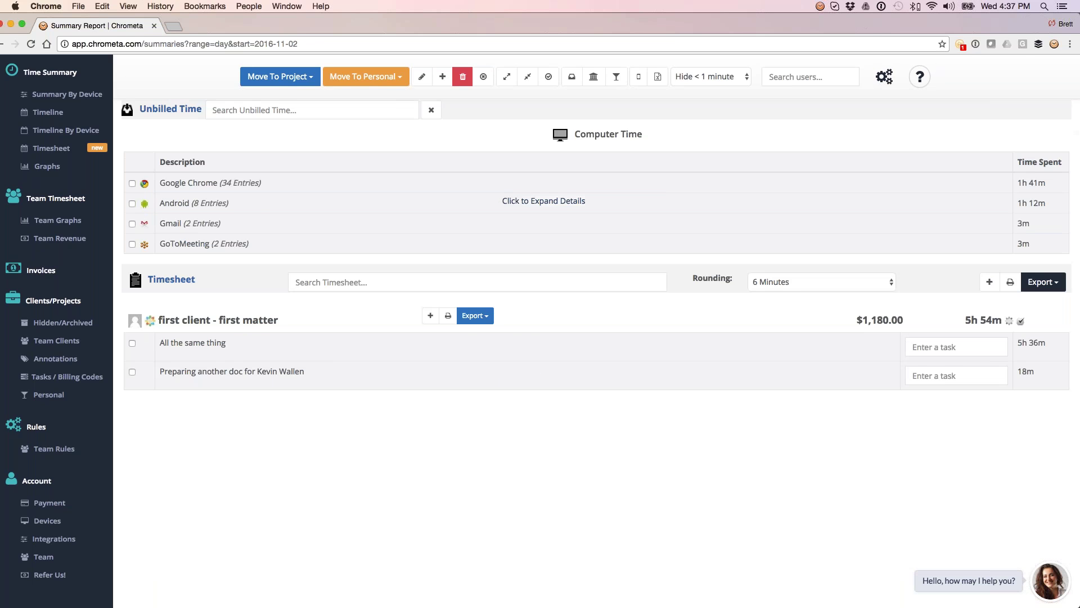
{"action": "scroll", "coordinate": [543, 202], "scroll_direction": "up", "scroll_amount": 2}
{"action": "left_click", "coordinate": [66, 94]}
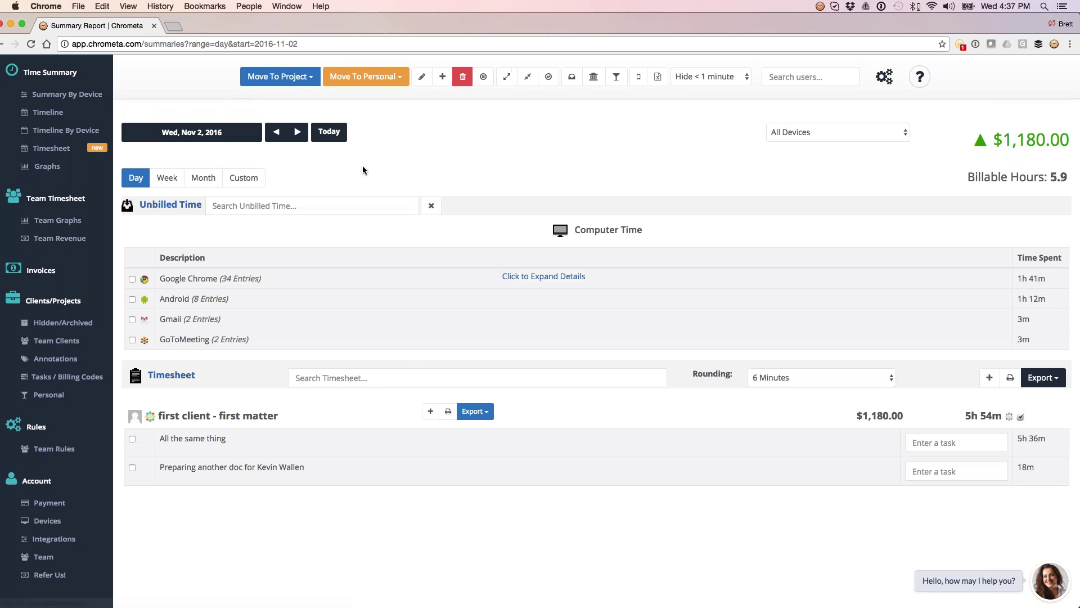
- Reopen the timeline and set its time range to 9:50 AM through 10:40 AM
{"action": "left_click", "coordinate": [62, 119]}
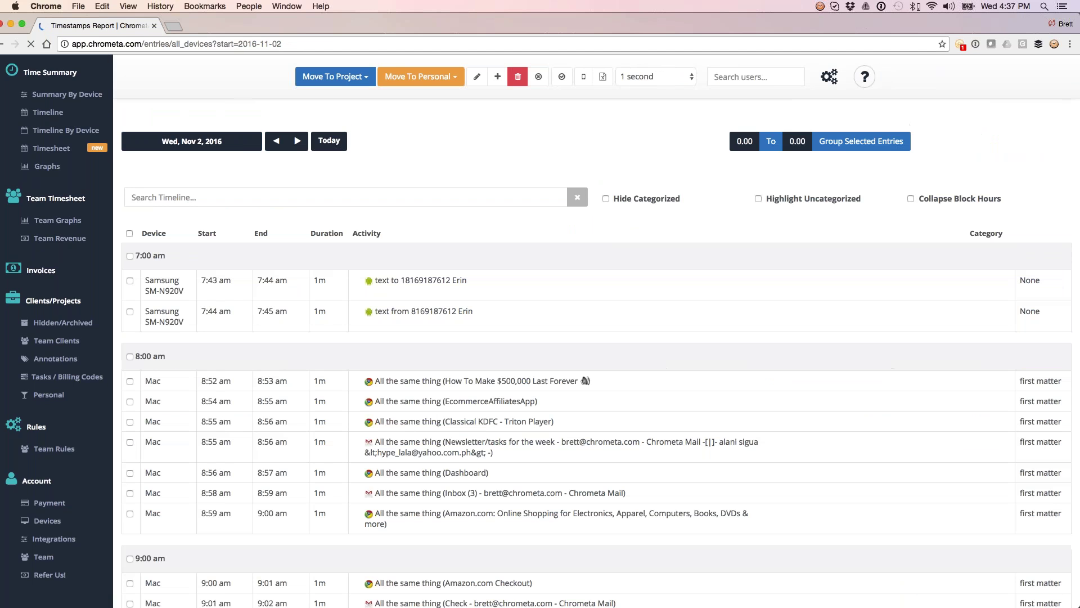
{"action": "left_click_drag", "start_coordinate": [743, 158], "coordinate": [347, 155]}
{"action": "left_click", "coordinate": [768, 151]}
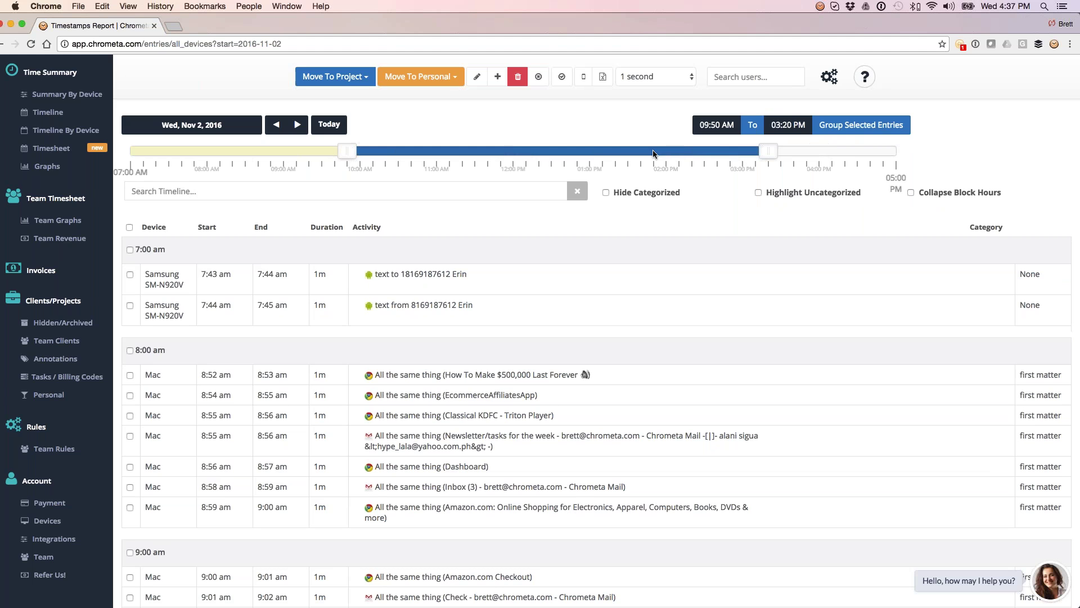
{"action": "left_click_drag", "start_coordinate": [653, 153], "coordinate": [385, 150]}
{"action": "scroll", "coordinate": [530, 398], "scroll_direction": "down", "scroll_amount": 7}
{"action": "scroll", "coordinate": [530, 398], "scroll_direction": "down", "scroll_amount": 15}
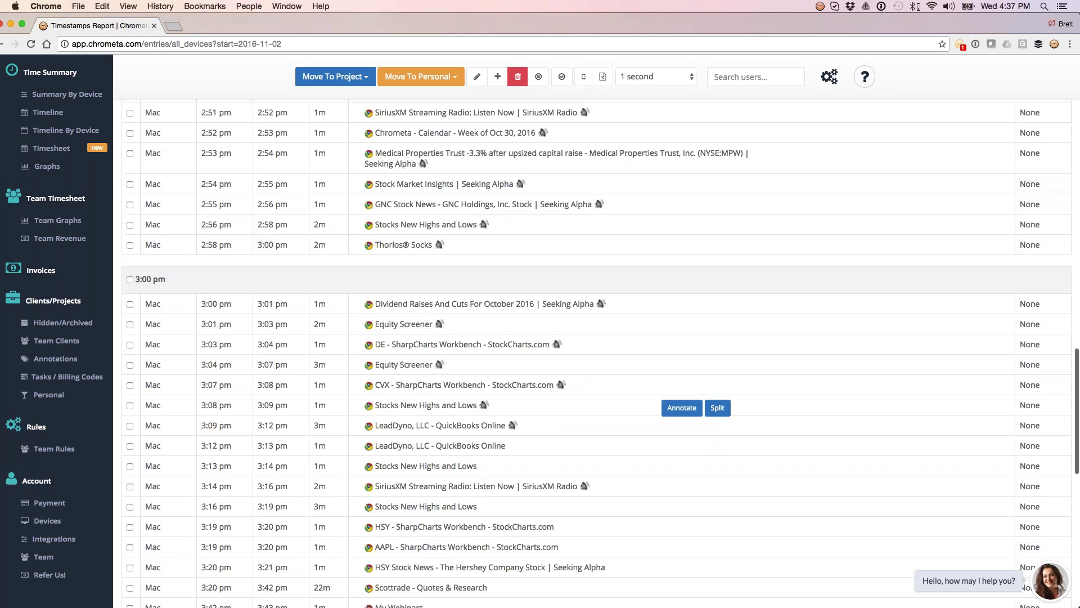
{"action": "scroll", "coordinate": [510, 370], "scroll_direction": "up", "scroll_amount": 12}
{"action": "scroll", "coordinate": [540, 338], "scroll_direction": "up", "scroll_amount": 15}
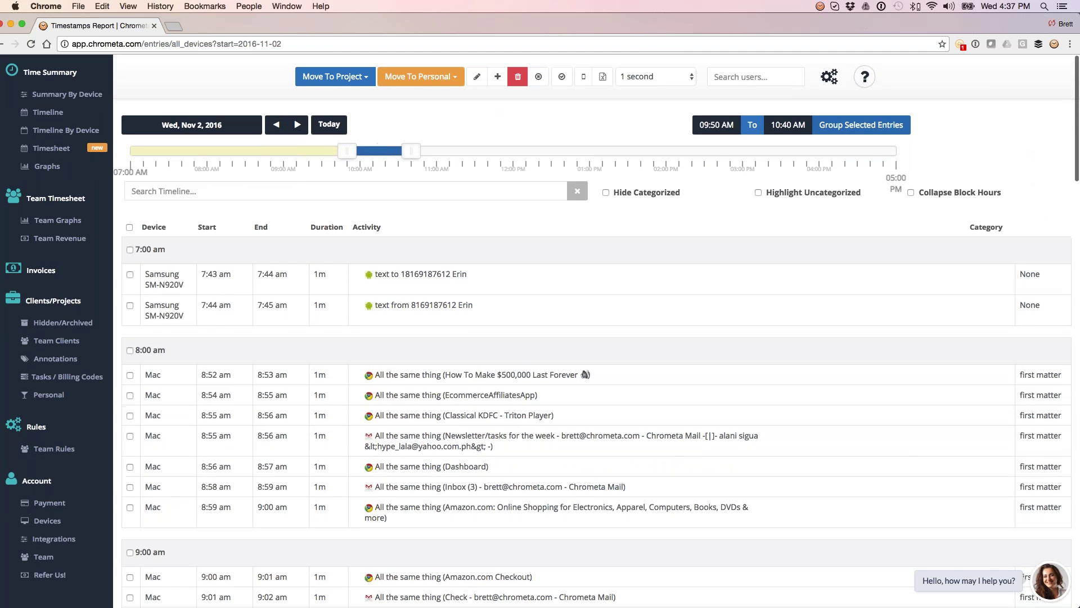
- Open the Group Entries prompt, dismiss it, and review which 10:00 am entries the time range selects
{"action": "left_click", "coordinate": [854, 129]}
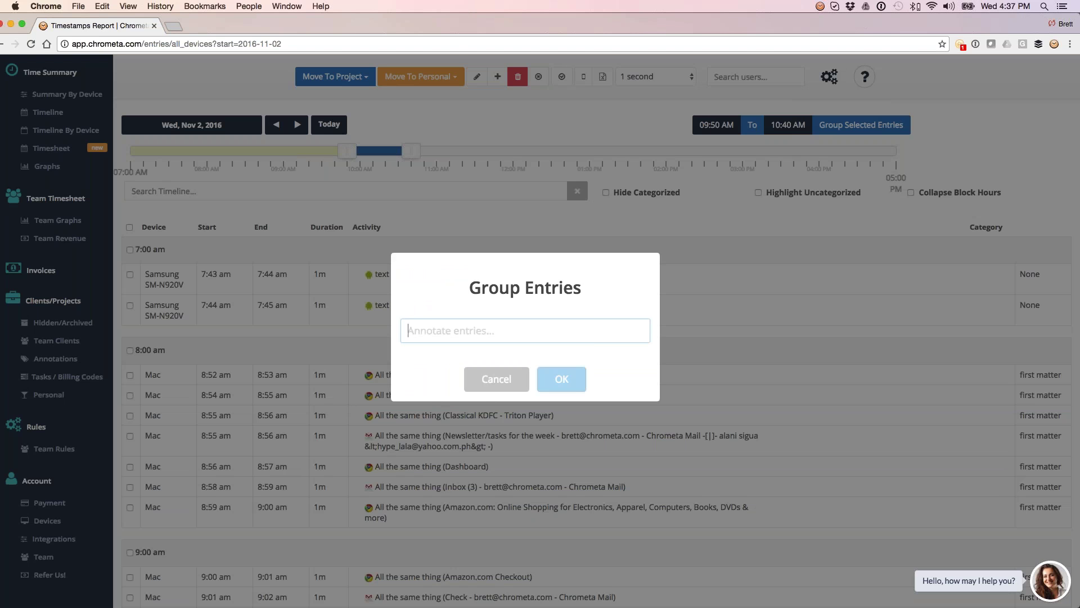
{"action": "scroll", "coordinate": [597, 349], "scroll_direction": "down", "scroll_amount": 1}
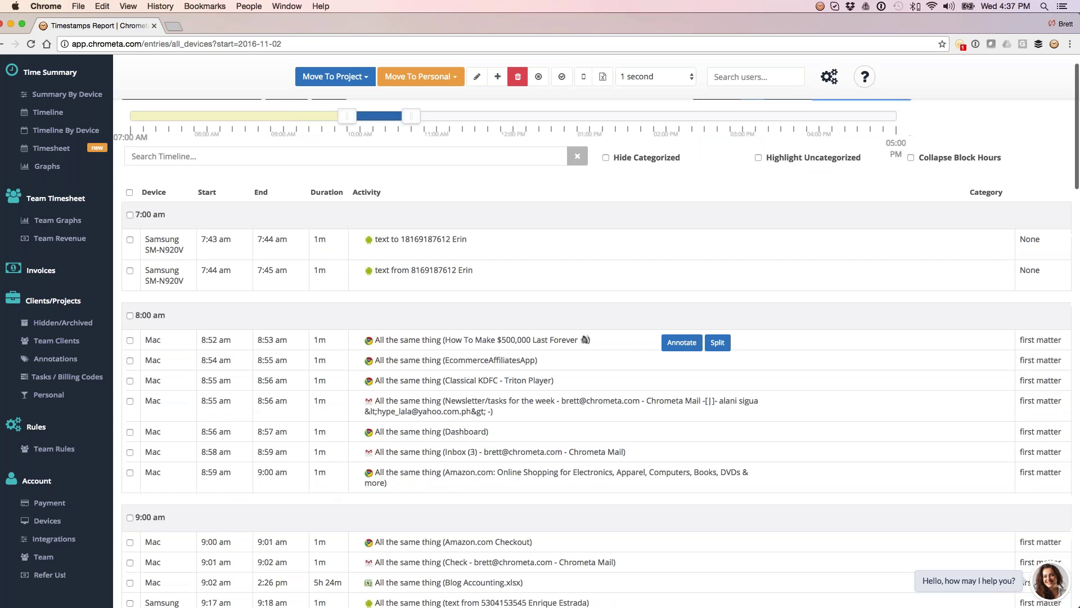
{"action": "scroll", "coordinate": [596, 355], "scroll_direction": "down", "scroll_amount": 12}
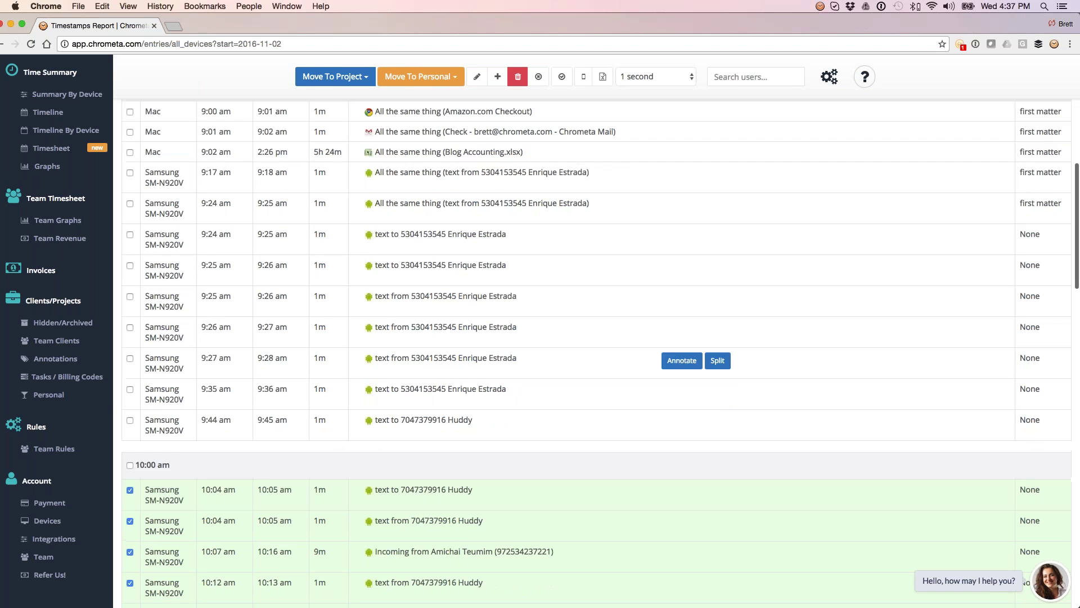
{"action": "scroll", "coordinate": [596, 352], "scroll_direction": "down", "scroll_amount": 2}
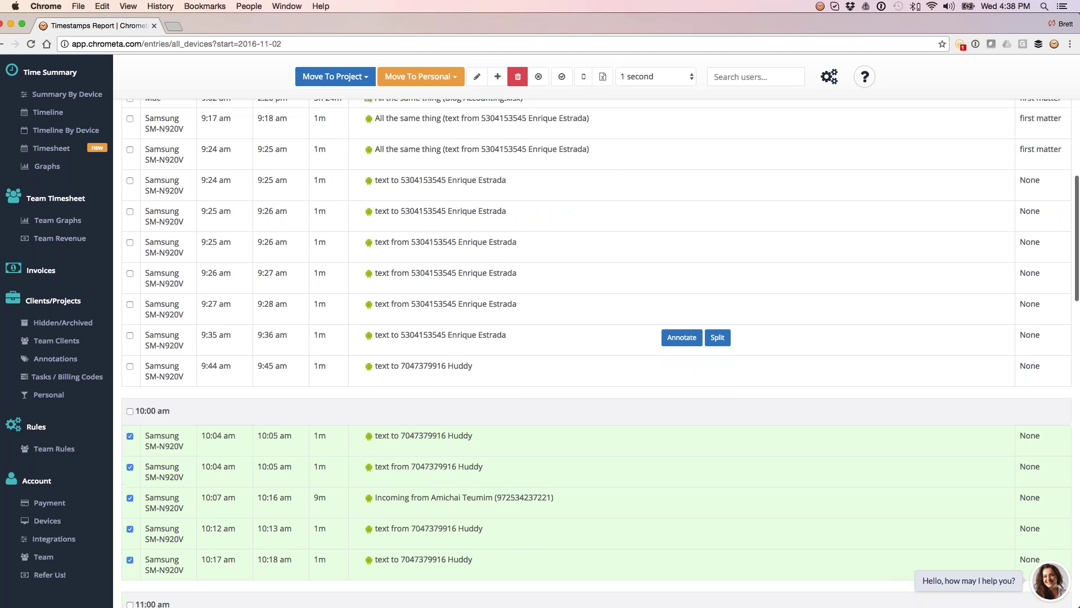
{"action": "scroll", "coordinate": [597, 353], "scroll_direction": "down", "scroll_amount": 3}
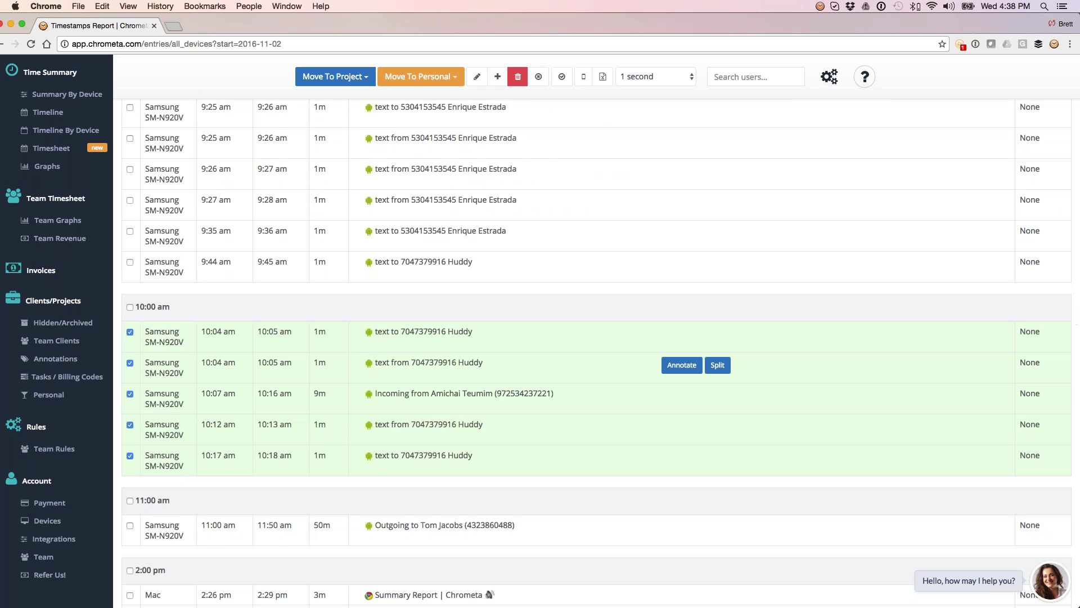
{"action": "scroll", "coordinate": [596, 360], "scroll_direction": "up", "scroll_amount": 8}
{"action": "scroll", "coordinate": [596, 338], "scroll_direction": "up", "scroll_amount": 10}
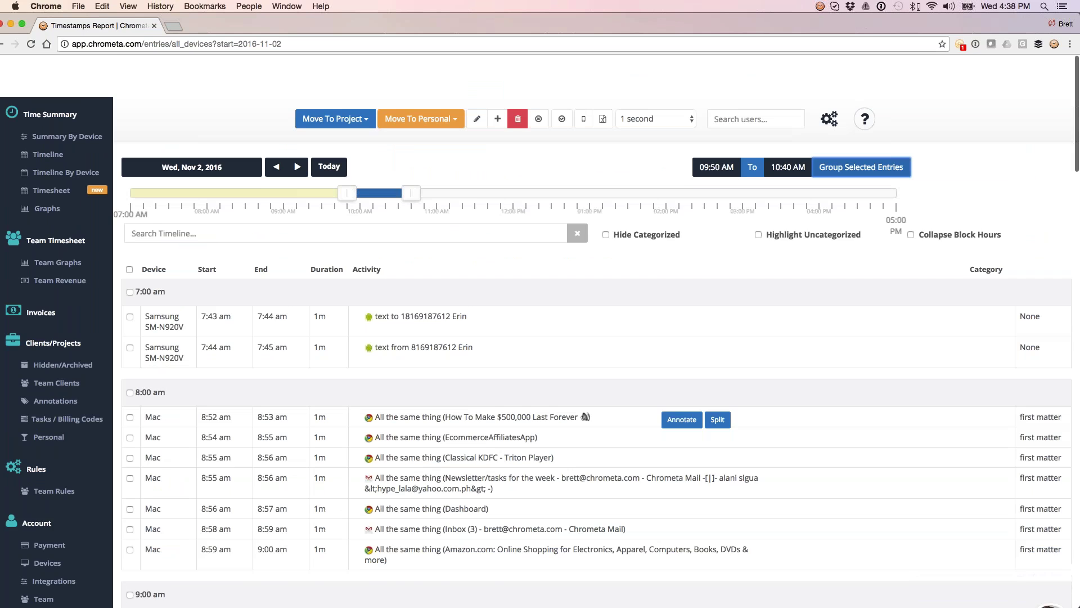
- Return to the day's summary and examine the underlying details of both first matter timesheet entries
{"action": "left_click", "coordinate": [60, 100]}
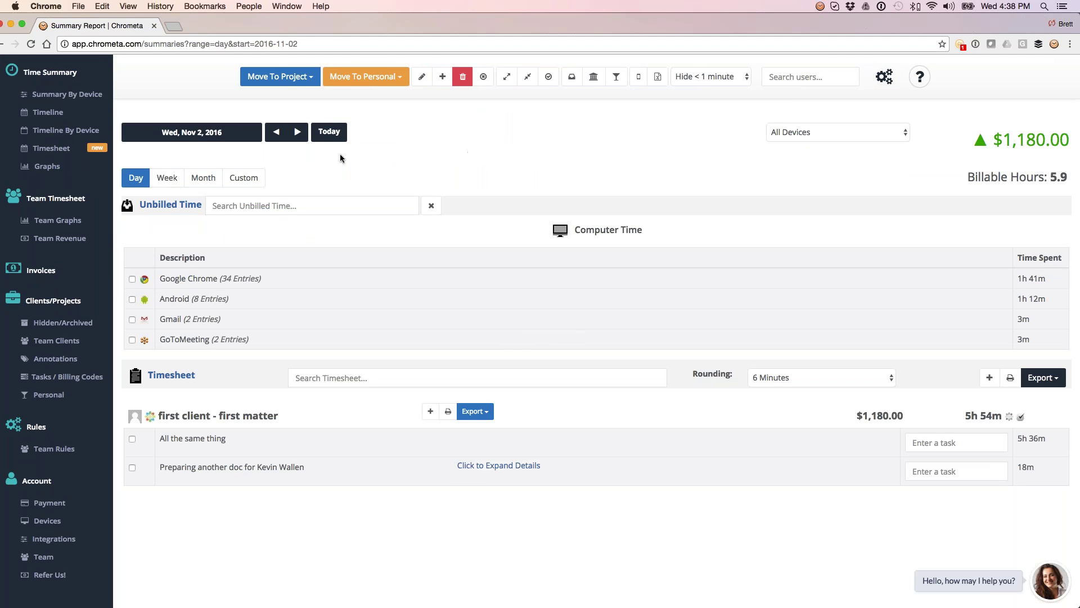
{"action": "left_click", "coordinate": [508, 471]}
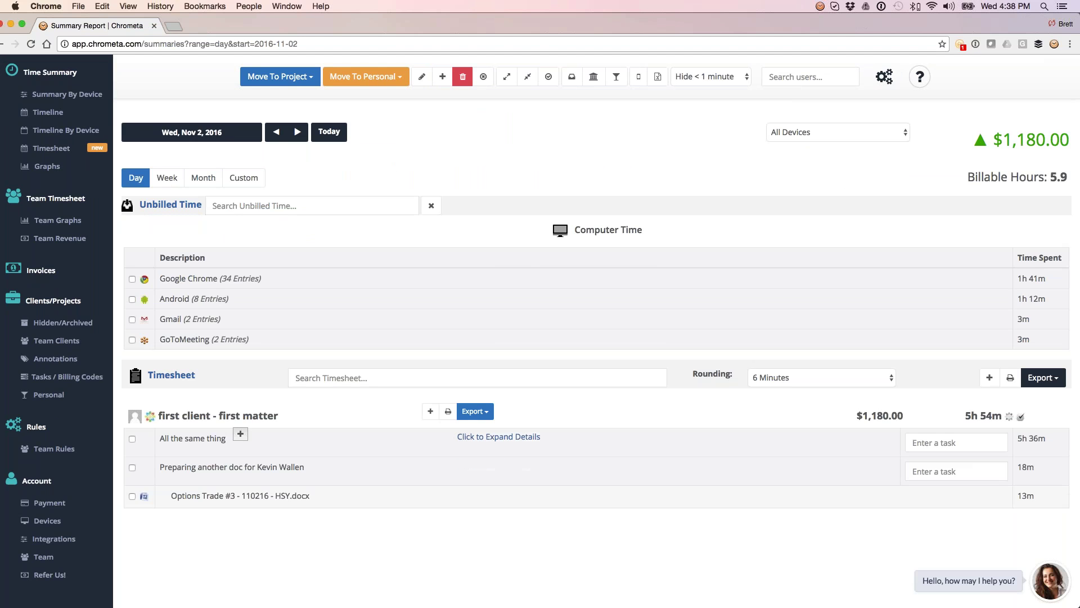
{"action": "left_click", "coordinate": [499, 438]}
{"action": "scroll", "coordinate": [139, 441], "scroll_direction": "down", "scroll_amount": 2}
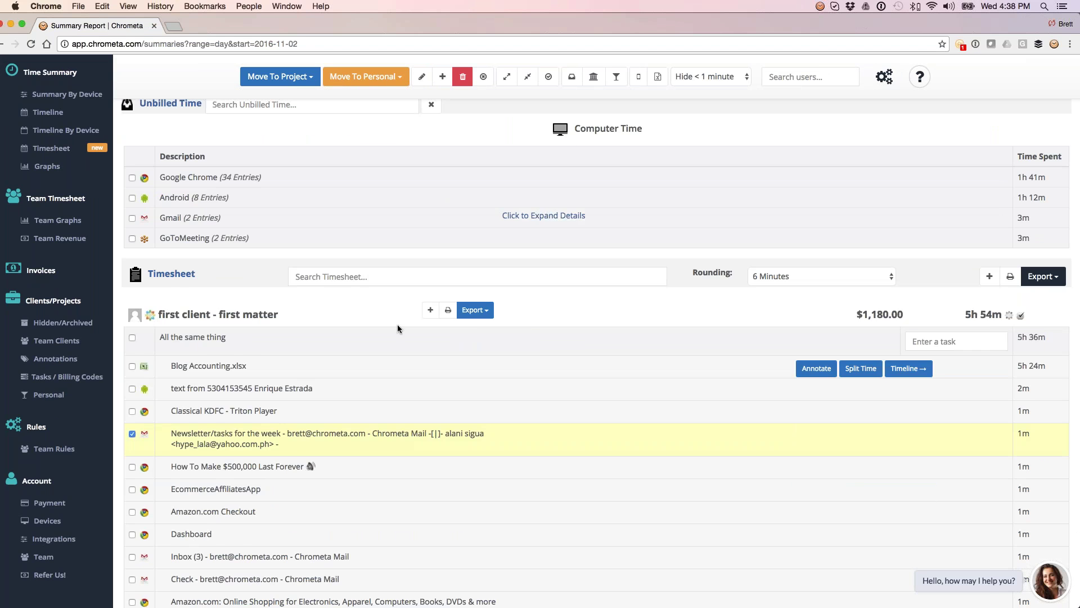
{"action": "scroll", "coordinate": [398, 316], "scroll_direction": "up", "scroll_amount": 3}
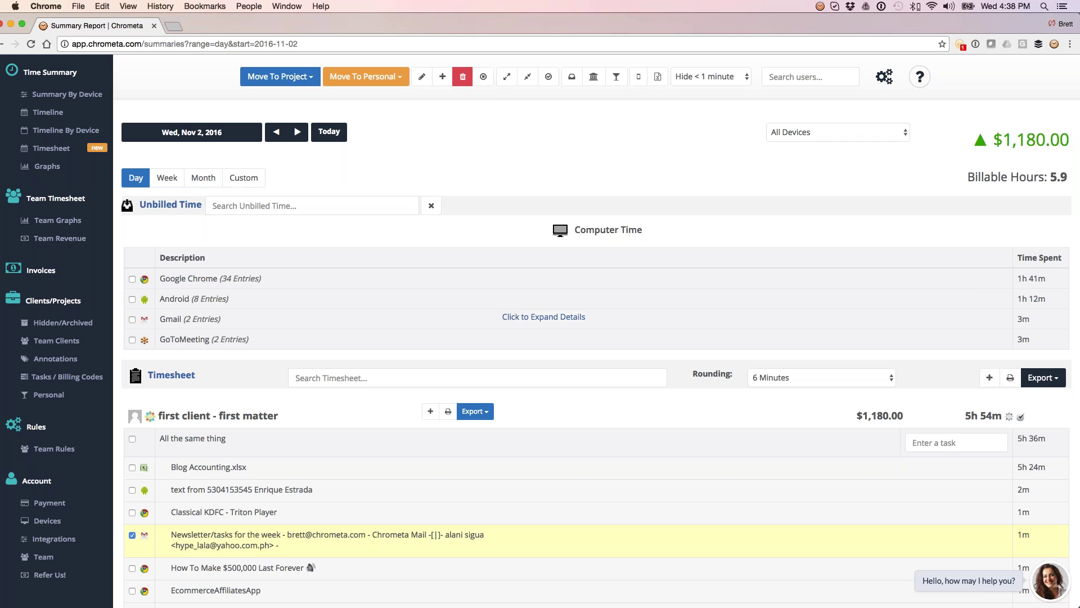
{"action": "scroll", "coordinate": [601, 335], "scroll_direction": "down", "scroll_amount": 1}
{"action": "scroll", "coordinate": [415, 394], "scroll_direction": "down", "scroll_amount": 2}
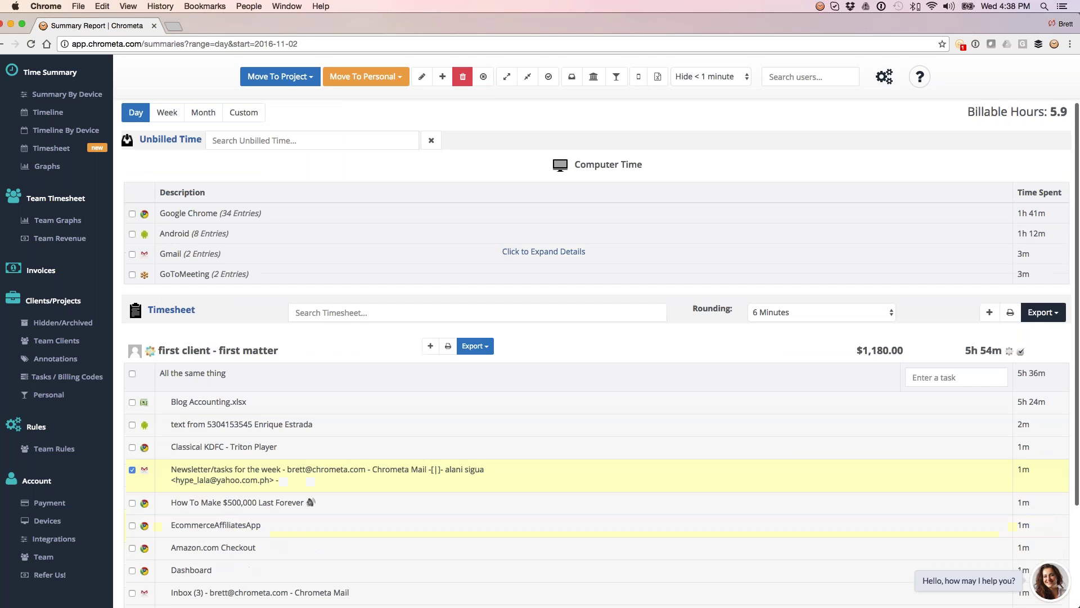
- Expand the unbilled Android entries to view calls and texts, and open the iPhone time import instructions
{"action": "scroll", "coordinate": [415, 394], "scroll_direction": "up", "scroll_amount": 3}
{"action": "left_click", "coordinate": [308, 299]}
{"action": "mouse_move", "coordinate": [293, 319]}
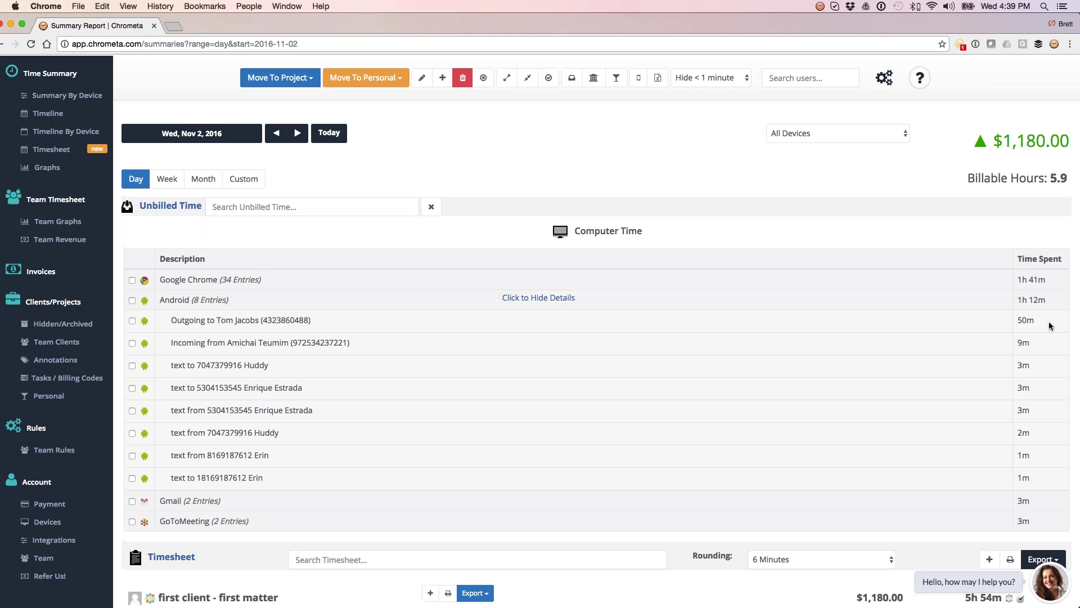
{"action": "left_click", "coordinate": [639, 77]}
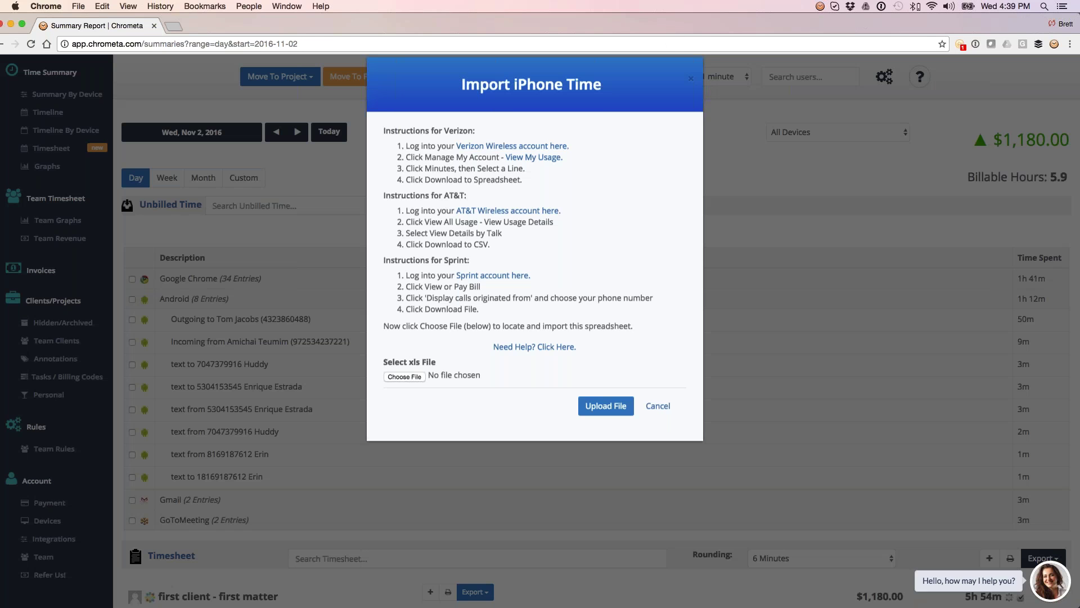
- Dismiss the iPhone time import instructions and examine the integrations available for the account
{"action": "left_click", "coordinate": [658, 420]}
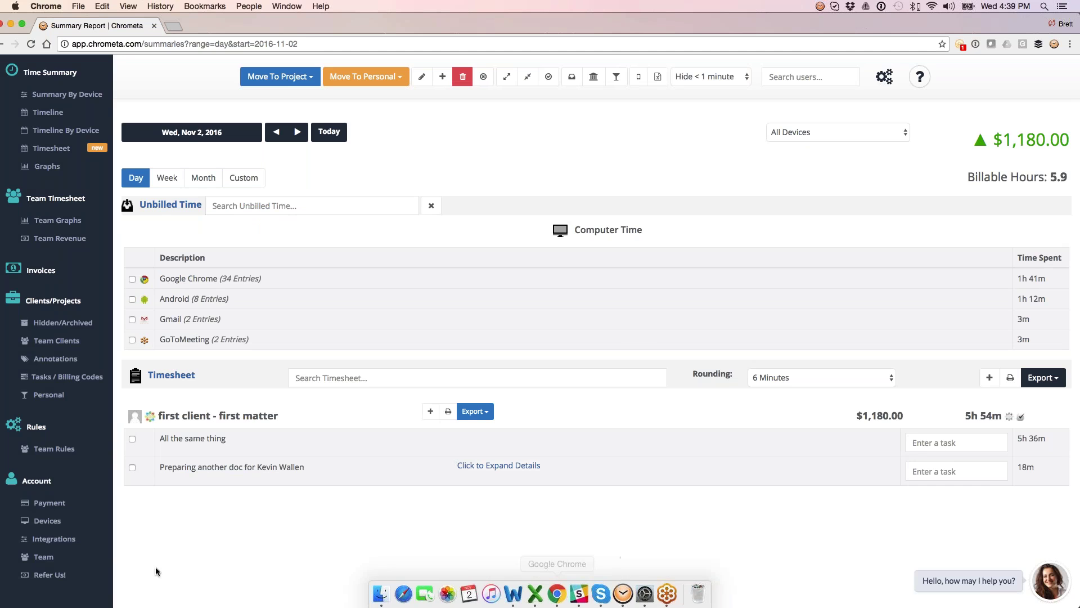
{"action": "left_click", "coordinate": [59, 539]}
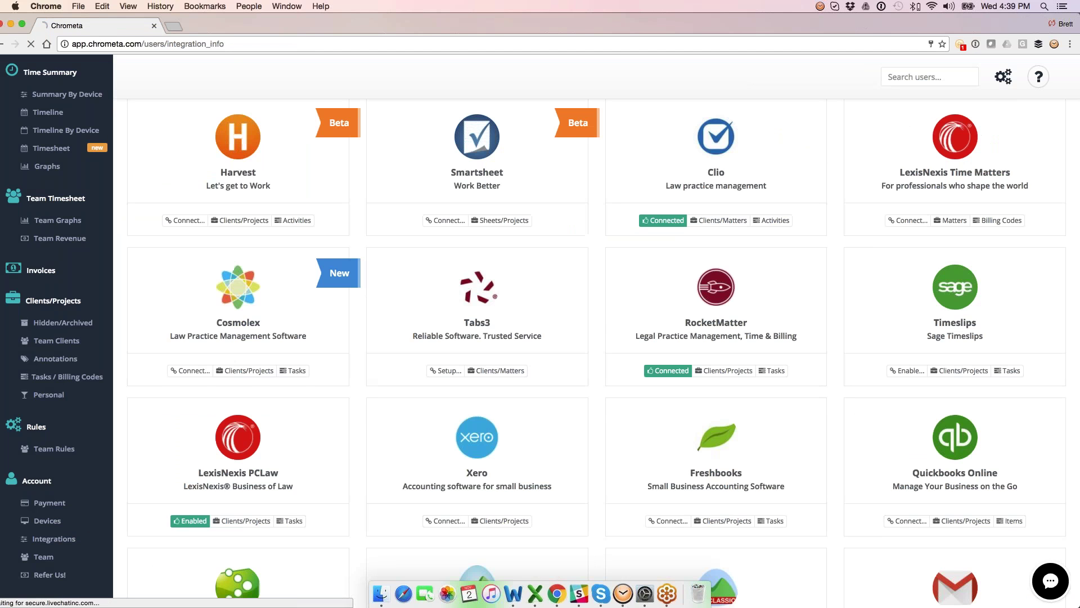
{"action": "scroll", "coordinate": [623, 388], "scroll_direction": "down", "scroll_amount": 3}
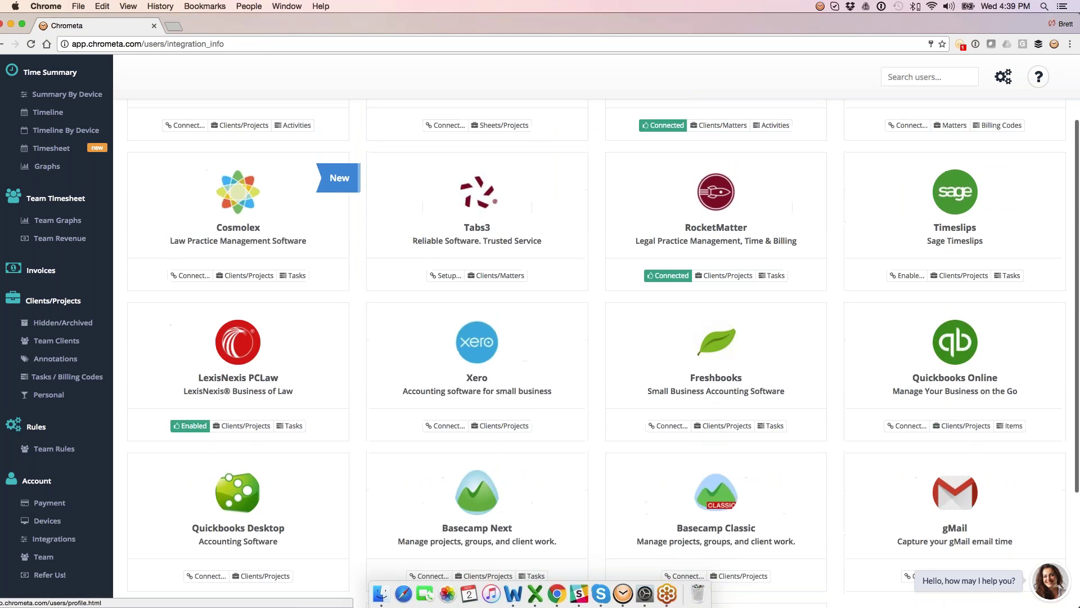
{"action": "scroll", "coordinate": [623, 389], "scroll_direction": "down", "scroll_amount": 3}
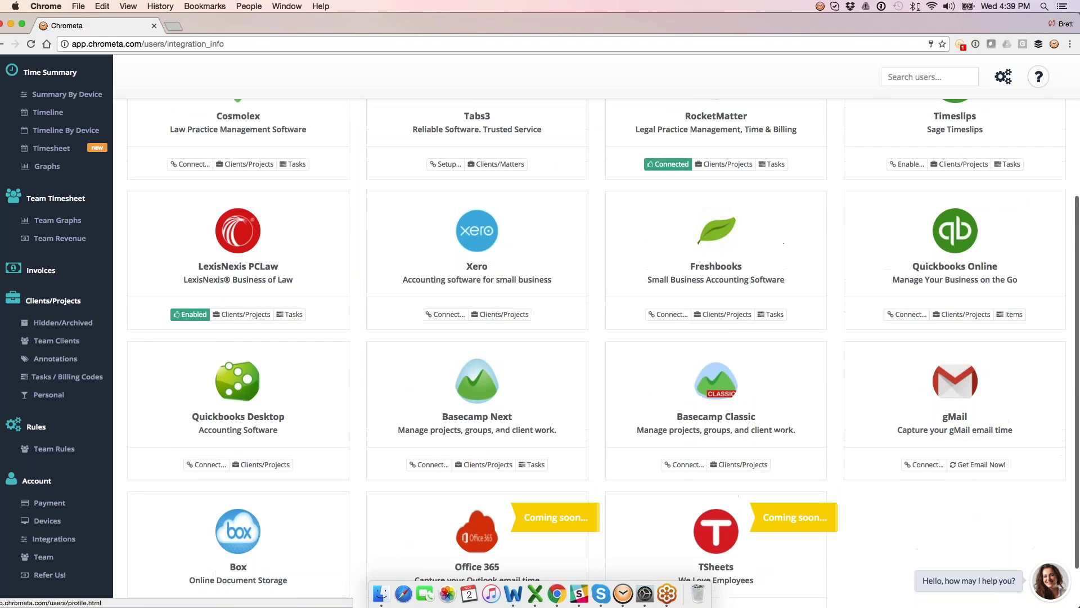
{"action": "scroll", "coordinate": [623, 388], "scroll_direction": "up", "scroll_amount": 5}
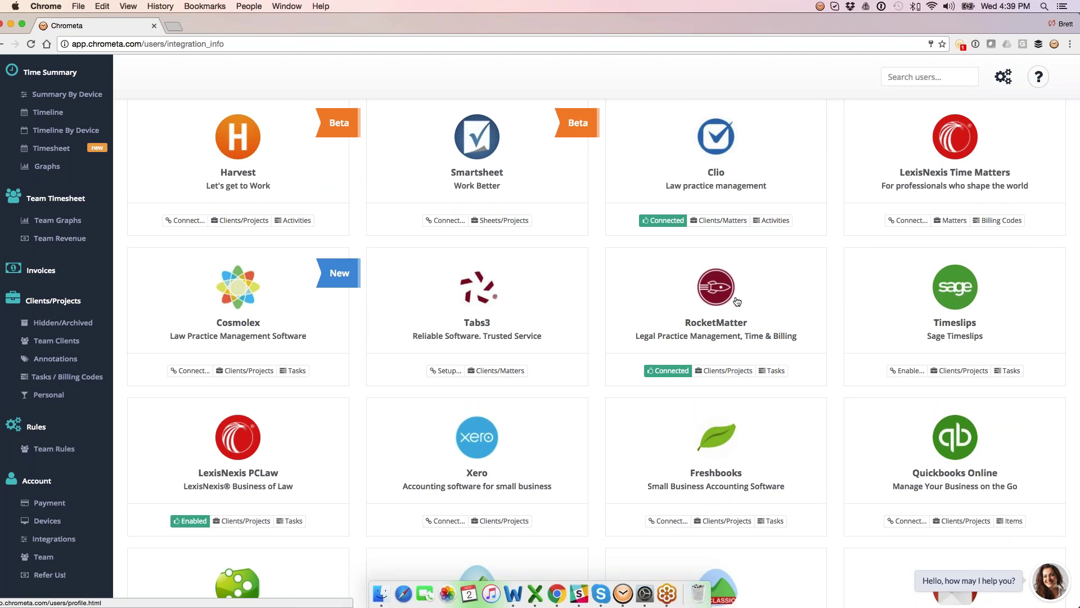
{"action": "scroll", "coordinate": [737, 301], "scroll_direction": "down", "scroll_amount": 1}
{"action": "scroll", "coordinate": [737, 302], "scroll_direction": "down", "scroll_amount": 5}
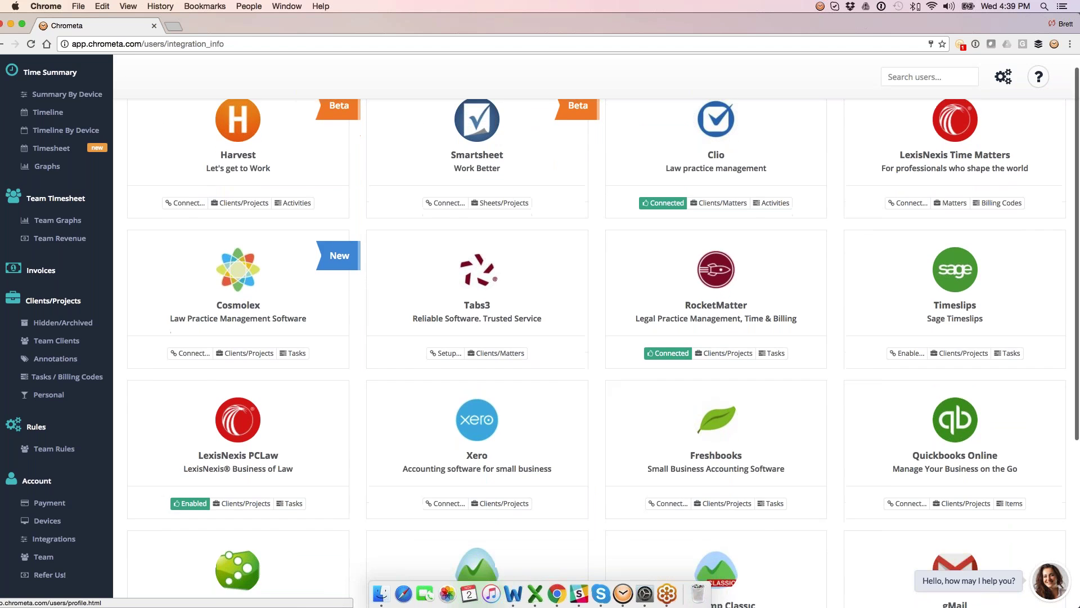
{"action": "scroll", "coordinate": [737, 302], "scroll_direction": "up", "scroll_amount": 5}
{"action": "scroll", "coordinate": [737, 302], "scroll_direction": "up", "scroll_amount": 1}
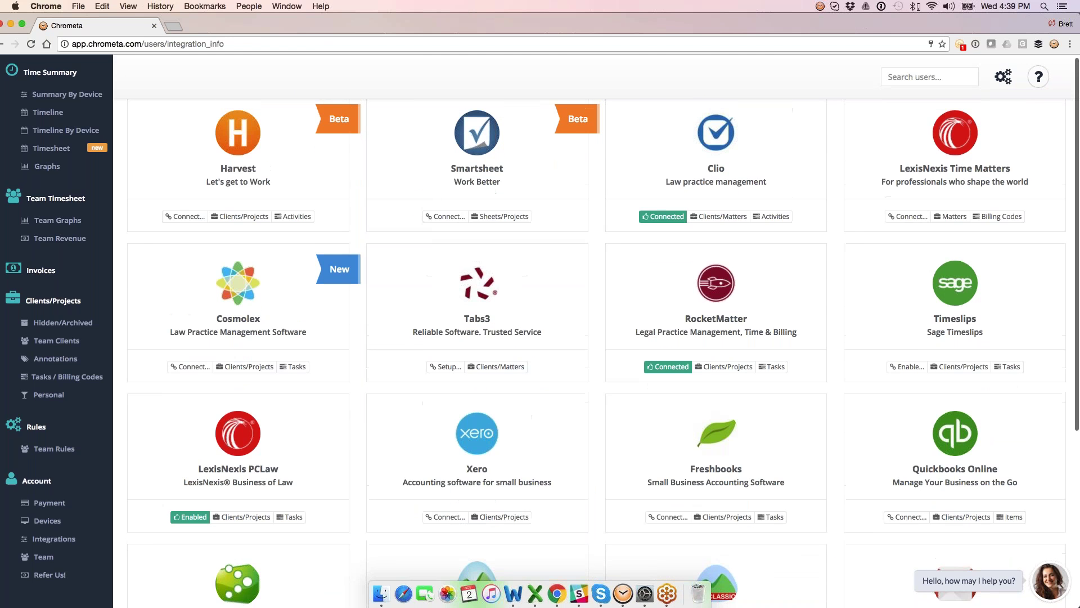
{"action": "scroll", "coordinate": [849, 350], "scroll_direction": "down", "scroll_amount": 1}
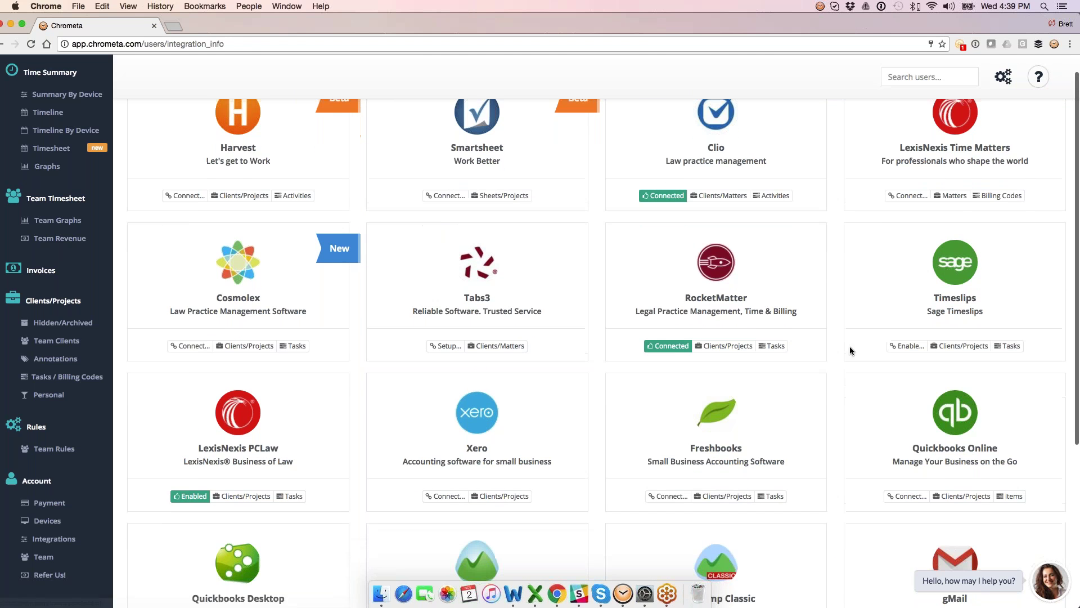
{"action": "scroll", "coordinate": [386, 332], "scroll_direction": "up", "scroll_amount": 1}
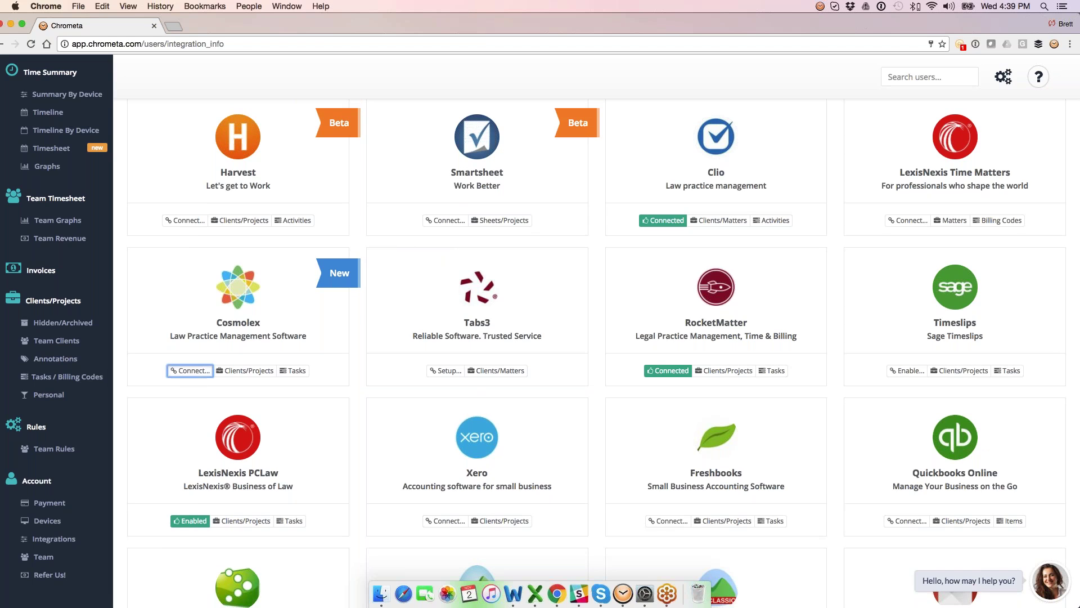
- Open the Cosmolex connection options, close them without connecting, and view the clients and projects list
{"action": "left_click", "coordinate": [189, 371]}
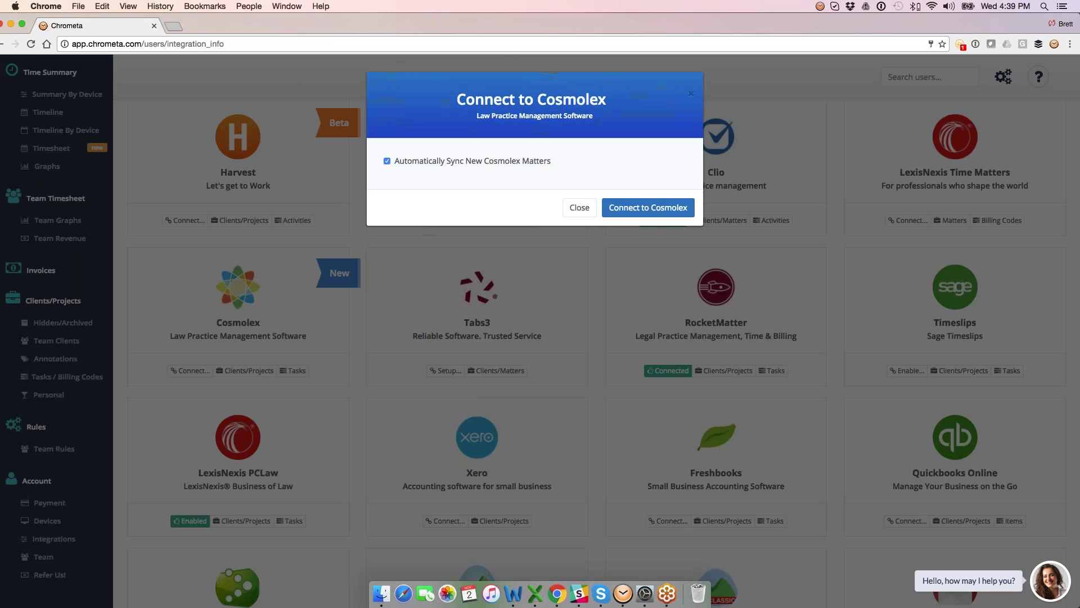
{"action": "left_click", "coordinate": [579, 208]}
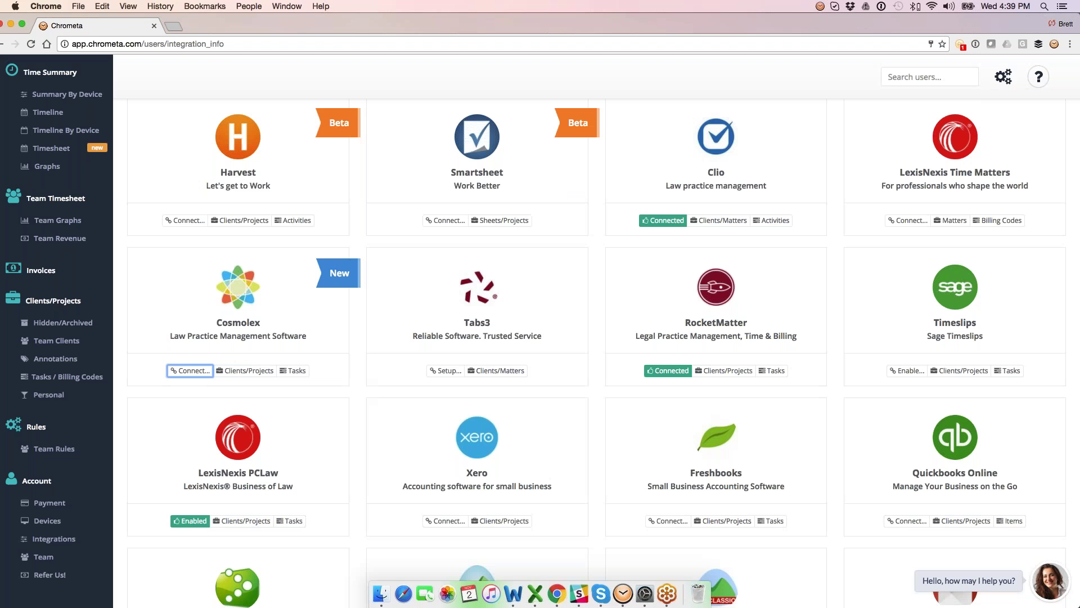
{"action": "left_click", "coordinate": [72, 303]}
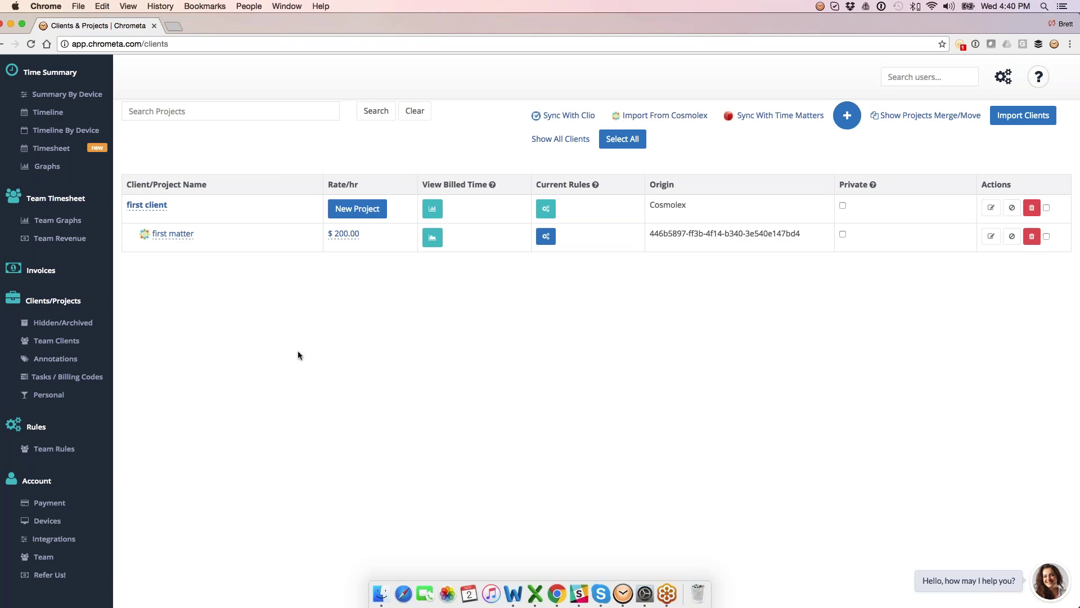
- Return to the summary by device, view the projects that time can be moved to, and dismiss the list
{"action": "left_click", "coordinate": [62, 94]}
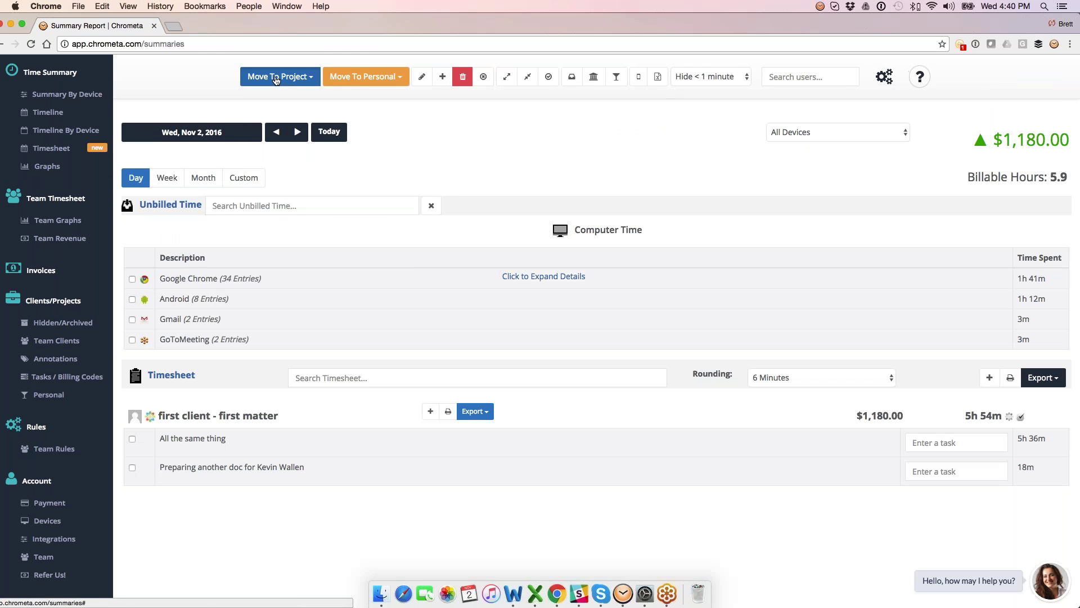
{"action": "left_click", "coordinate": [277, 76]}
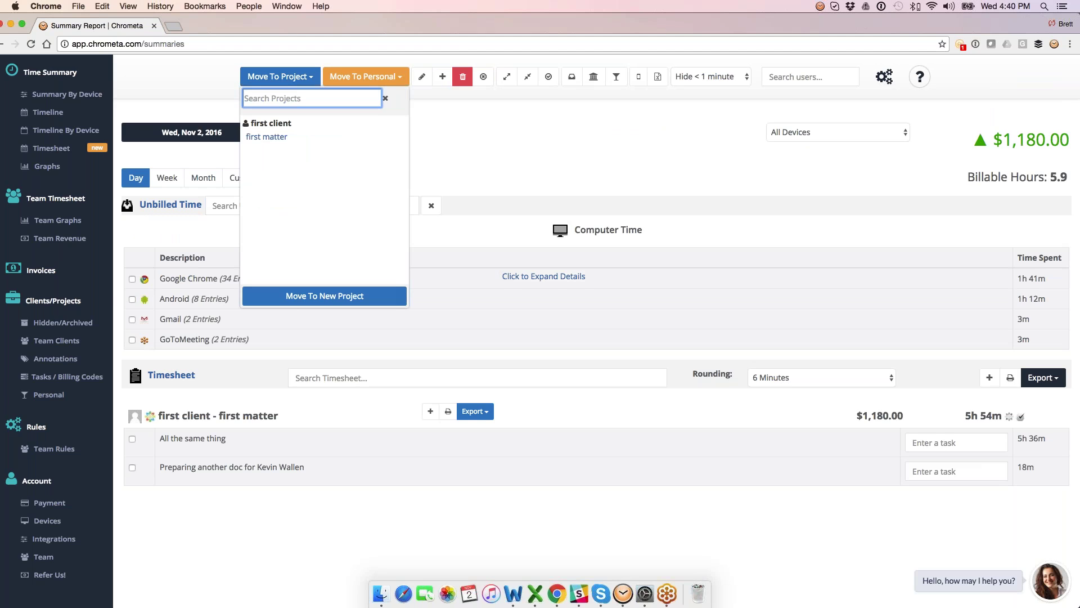
{"action": "key", "text": "Down"}
{"action": "left_click", "coordinate": [386, 98]}
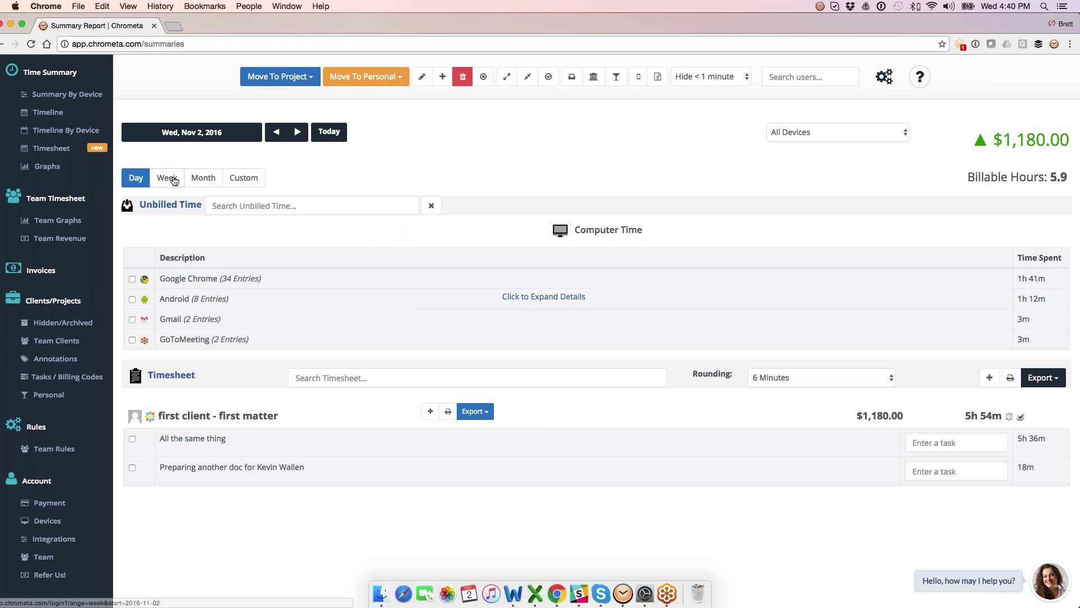
- Collapse the Unbilled Time section and show the export options for the whole timesheet
{"action": "left_click", "coordinate": [170, 205]}
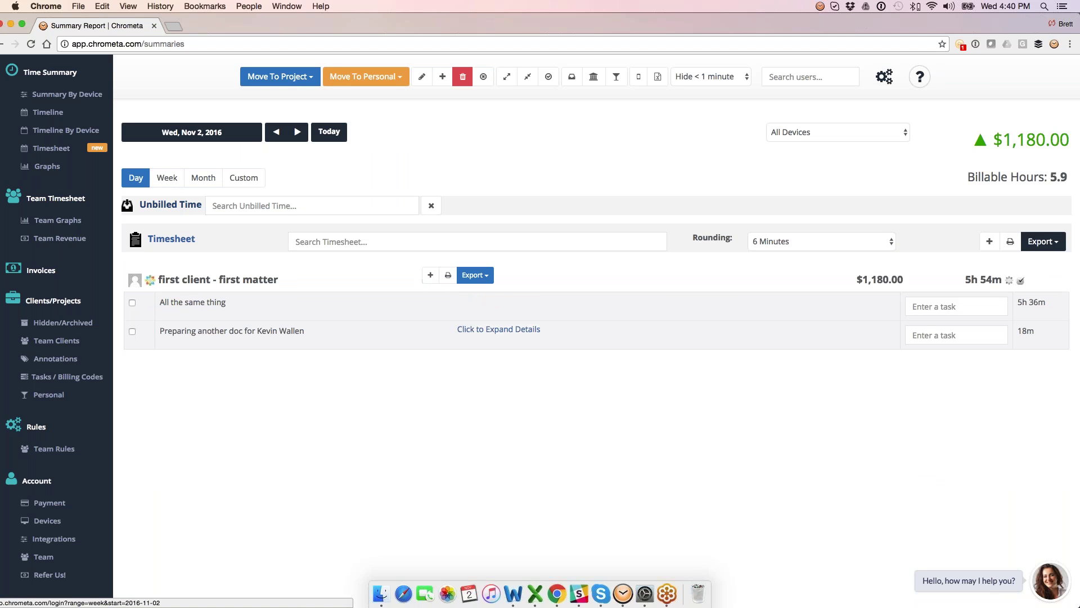
{"action": "left_click", "coordinate": [1042, 242]}
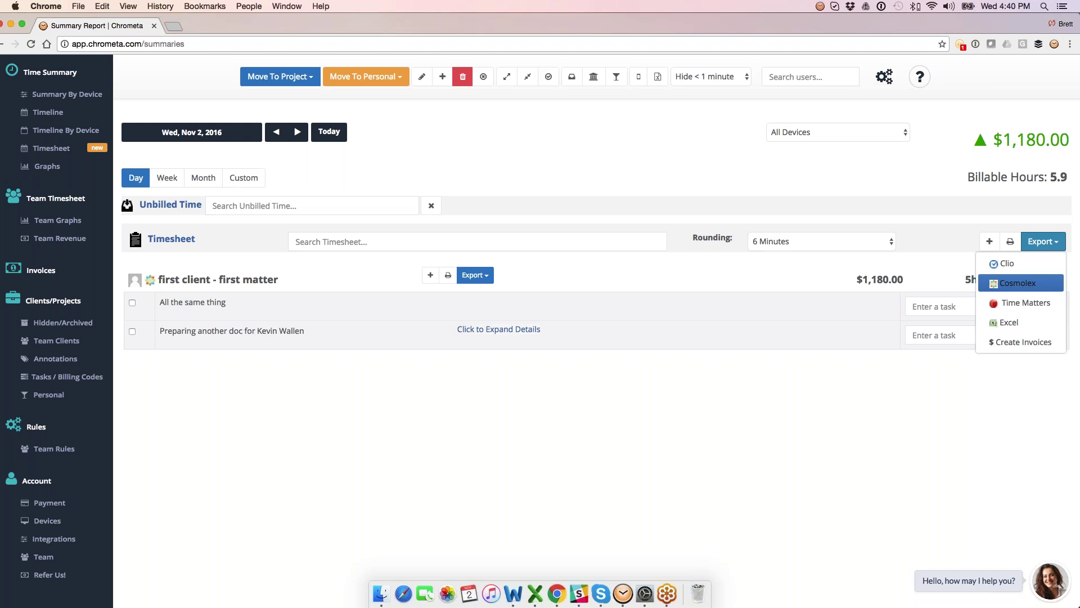
{"action": "key", "text": "super+t"}
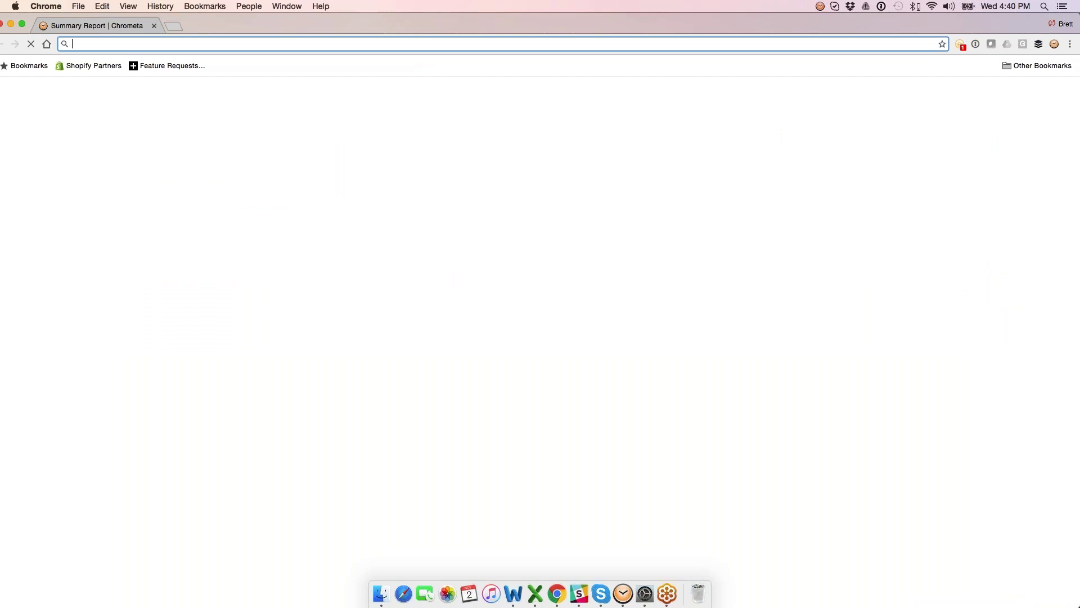
{"action": "type", "text": "ch"}
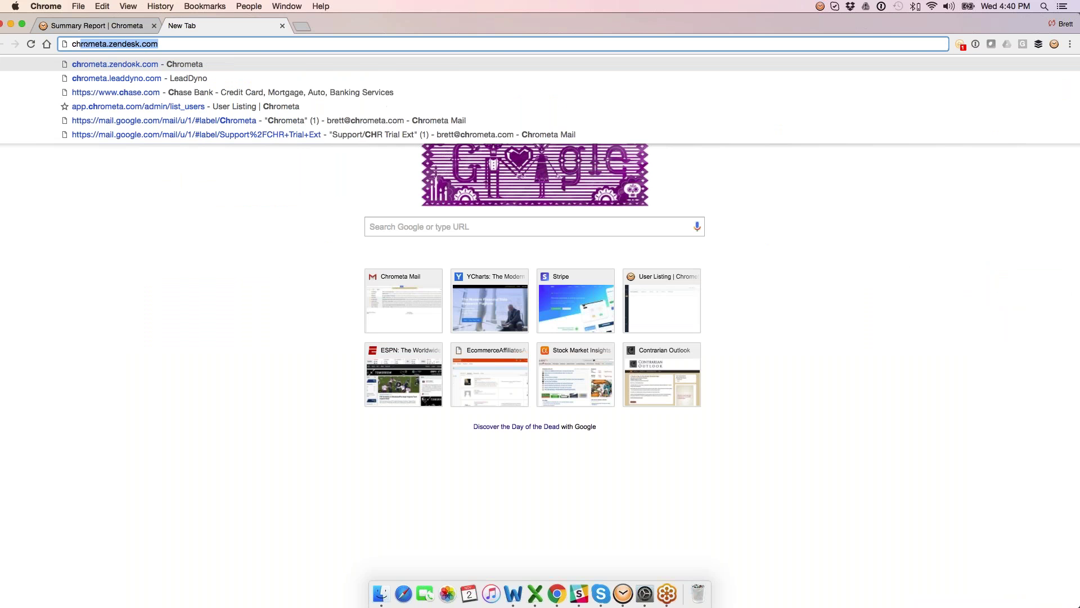
{"action": "type", "text": "rometa.com/fr"}
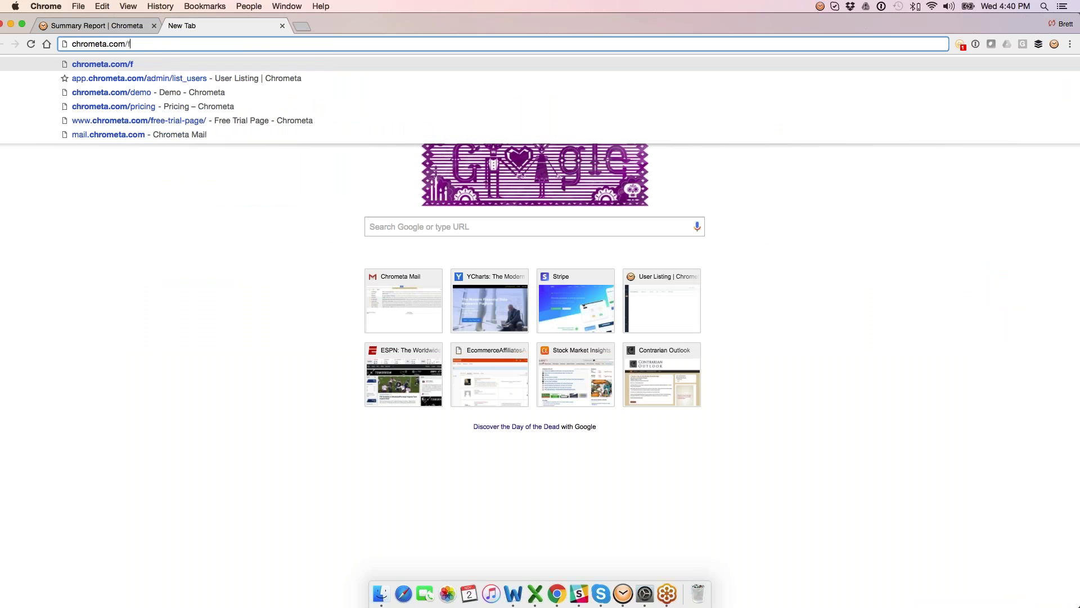
{"action": "key", "text": "Return"}
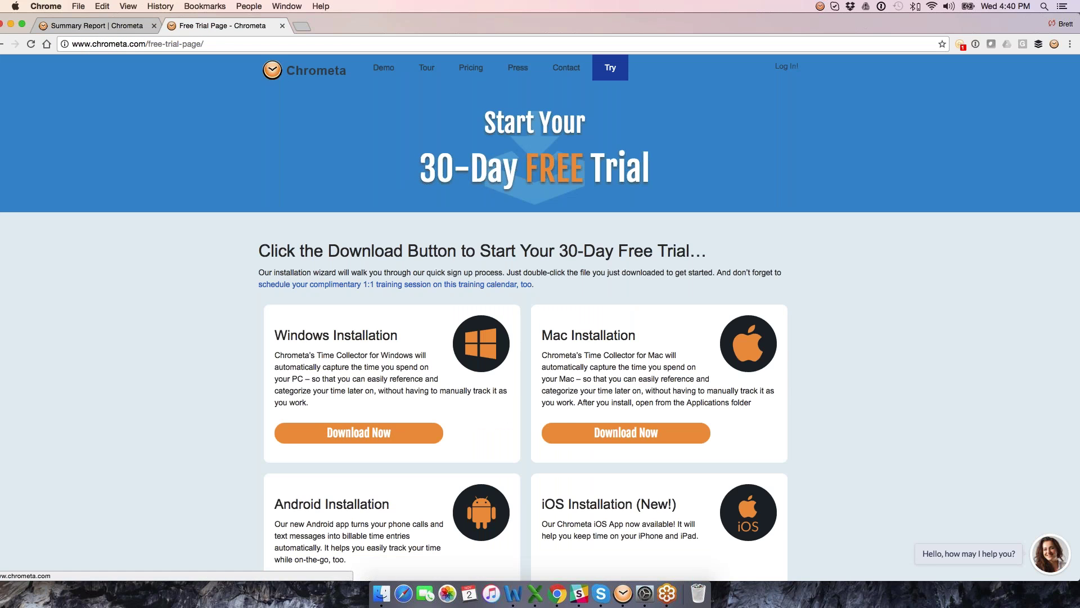
{"action": "scroll", "coordinate": [314, 310], "scroll_direction": "down", "scroll_amount": 3}
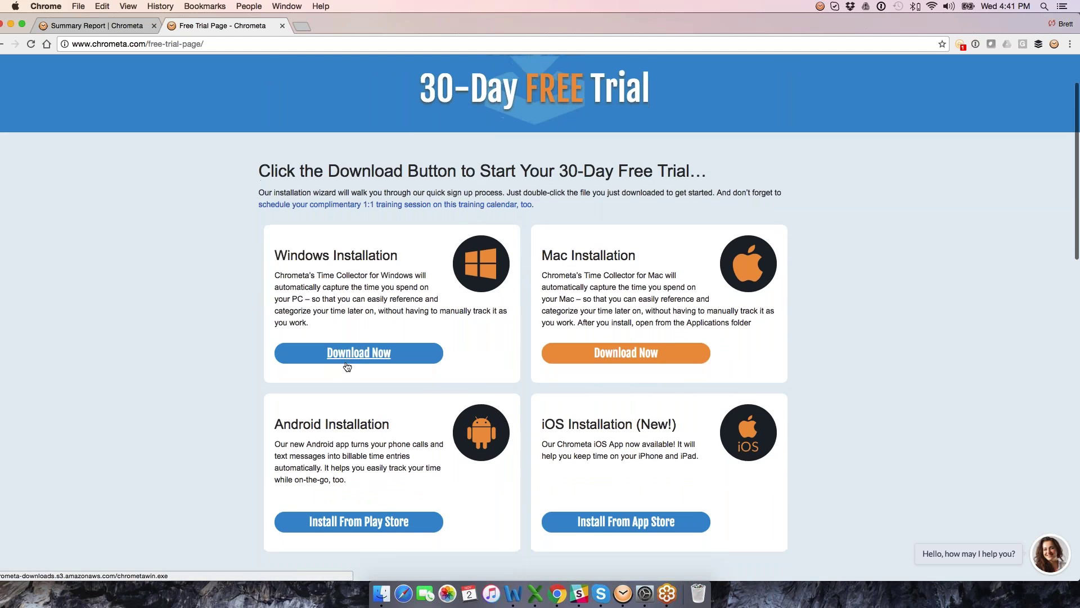
{"action": "scroll", "coordinate": [347, 366], "scroll_direction": "down", "scroll_amount": 1}
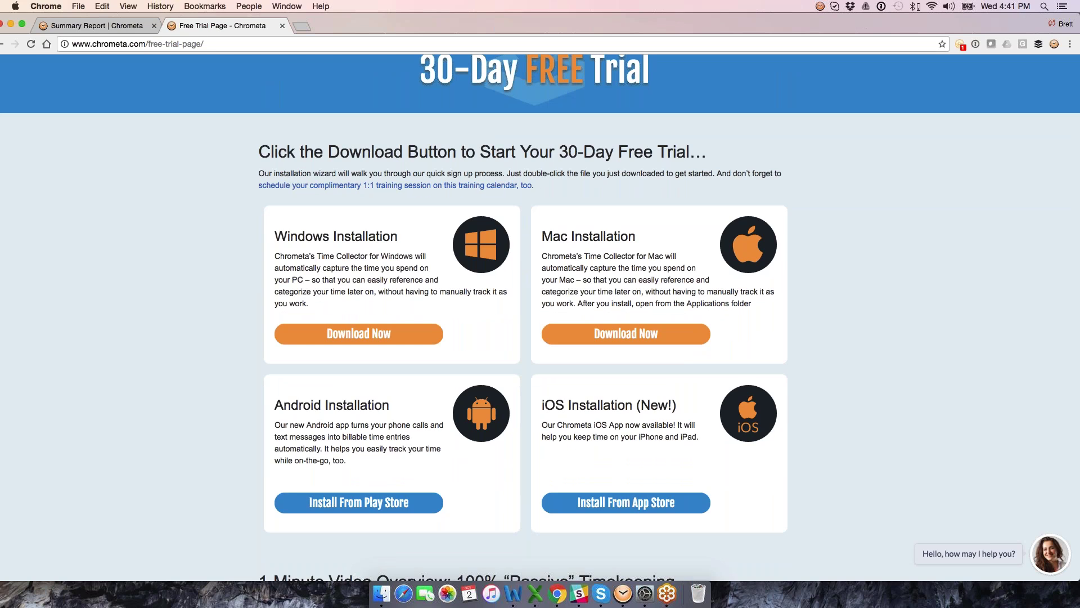
{"action": "key", "text": "super+l"}
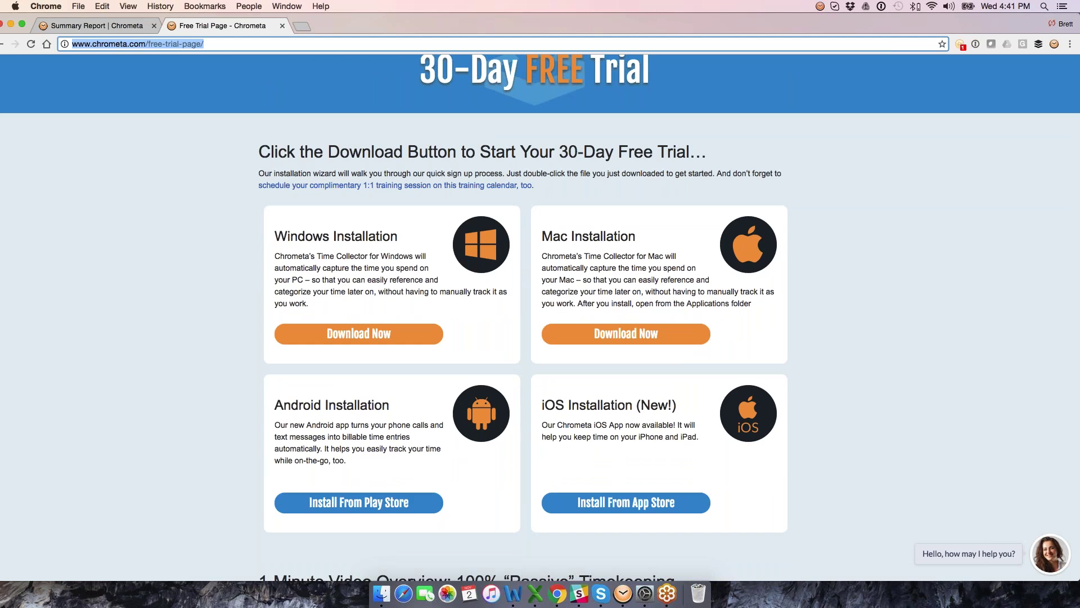
{"action": "key", "text": "super+Tab"}
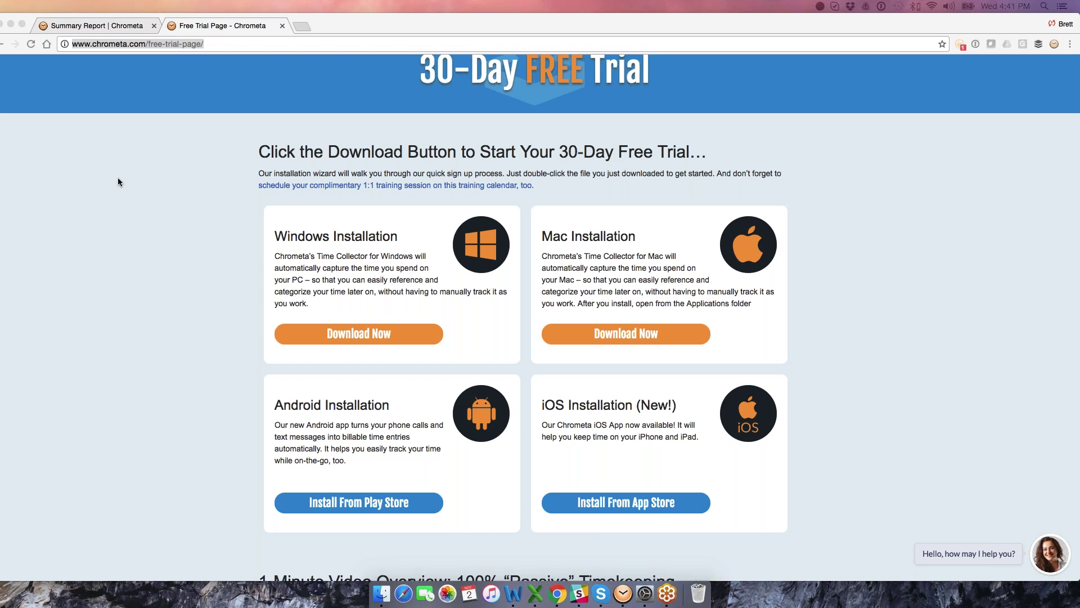
- Return to the summary report, open the account settings and reveal the Working Days/Hours options
{"action": "left_click", "coordinate": [100, 25]}
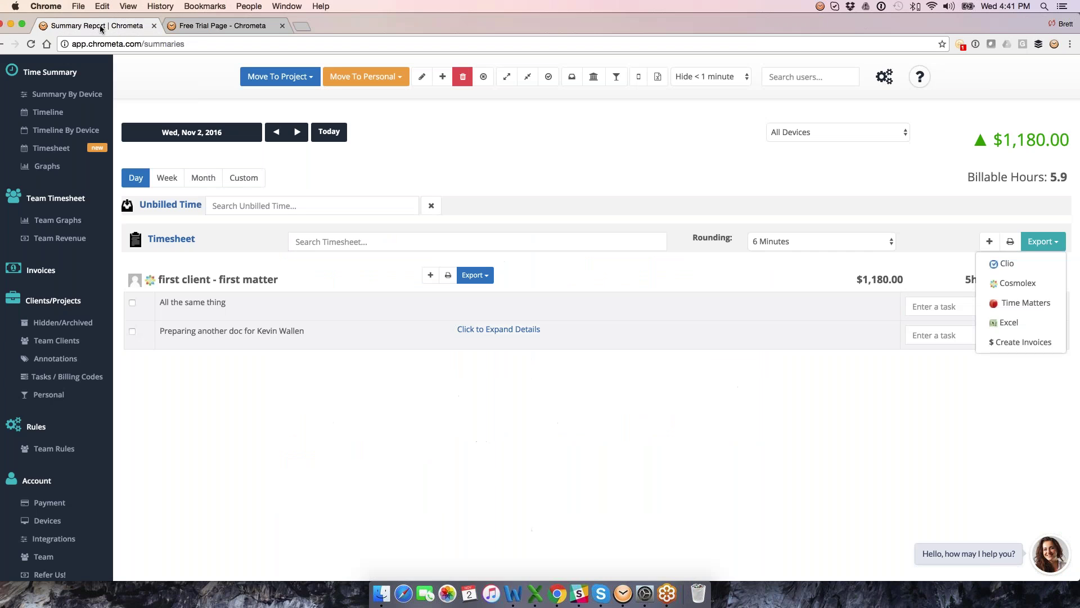
{"action": "scroll", "coordinate": [116, 416], "scroll_direction": "down", "scroll_amount": 2}
{"action": "scroll", "coordinate": [61, 424], "scroll_direction": "down", "scroll_amount": 2}
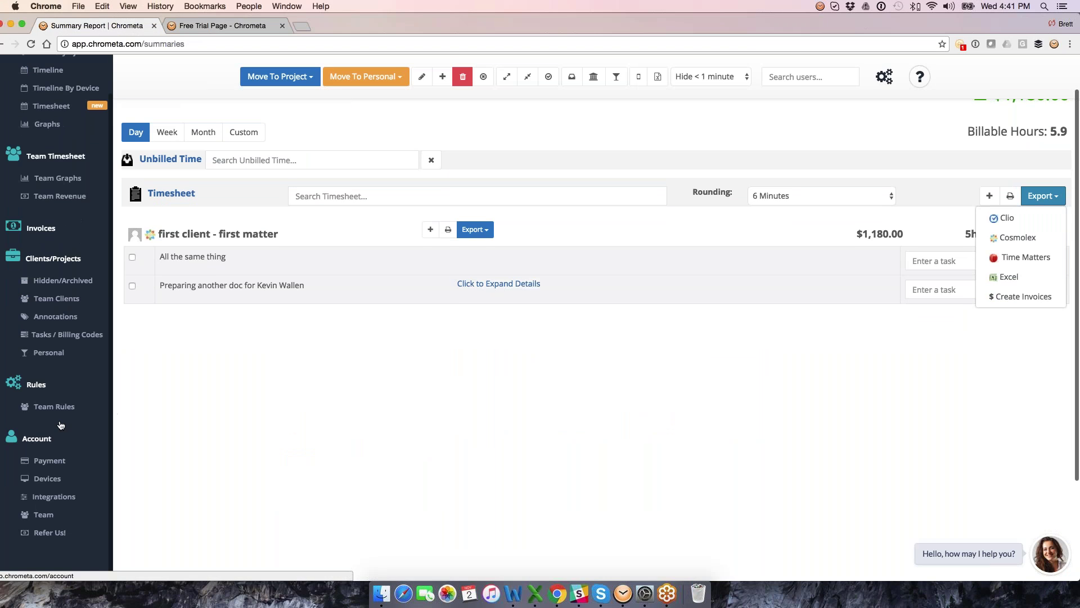
{"action": "left_click", "coordinate": [44, 439]}
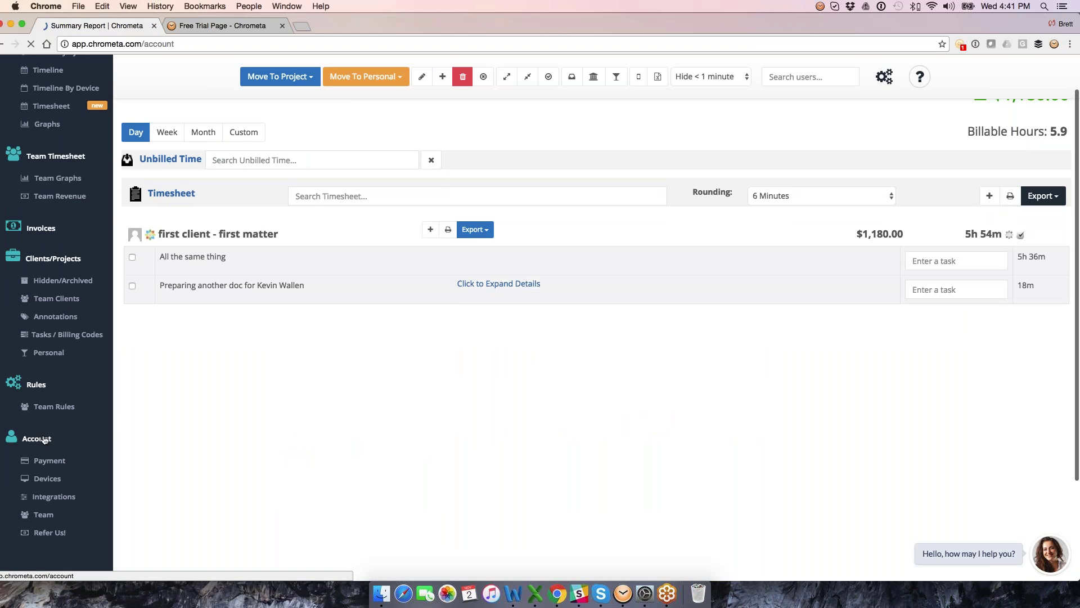
{"action": "scroll", "coordinate": [394, 338], "scroll_direction": "down", "scroll_amount": 2}
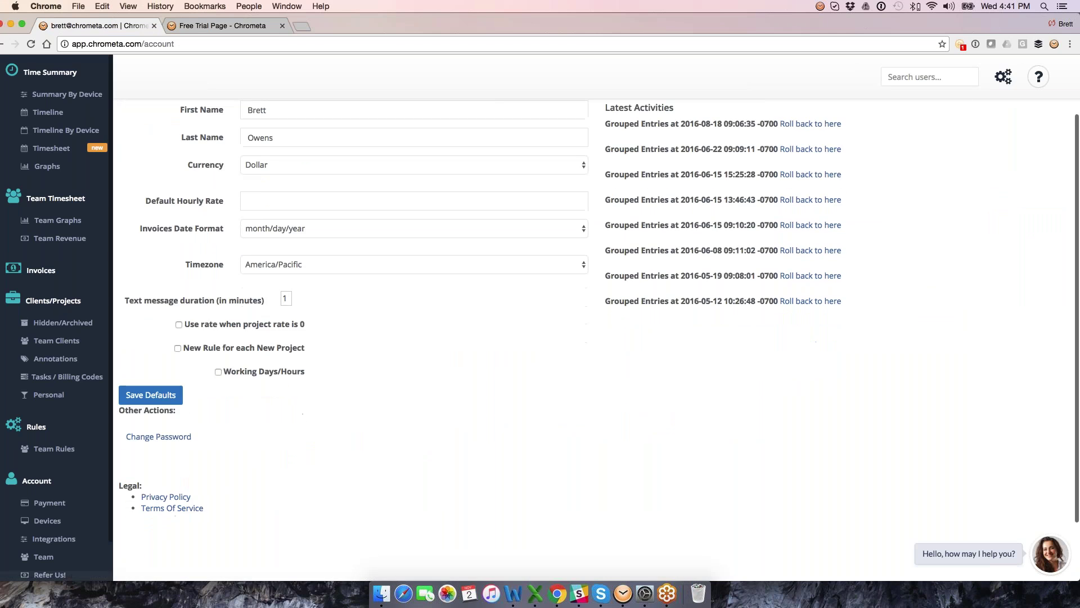
{"action": "scroll", "coordinate": [383, 426], "scroll_direction": "up", "scroll_amount": 2}
{"action": "left_click", "coordinate": [219, 446]}
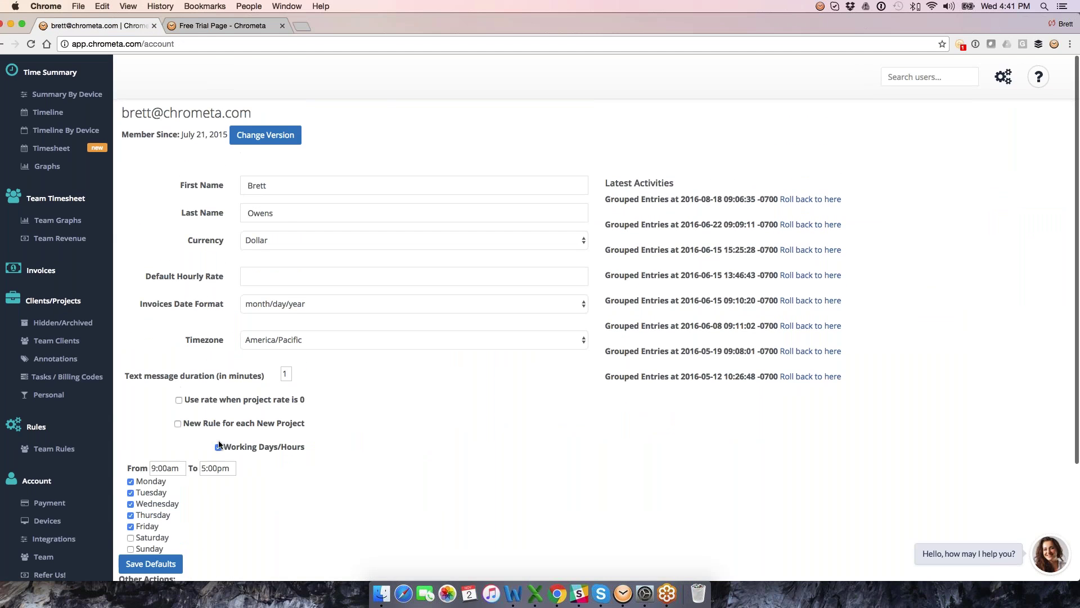
{"action": "scroll", "coordinate": [219, 445], "scroll_direction": "down", "scroll_amount": 1}
{"action": "left_click", "coordinate": [214, 430]}
{"action": "left_click", "coordinate": [292, 433]}
- View the desktop time collector's Pause and Quit options, then dismiss them
{"action": "left_click", "coordinate": [819, 7]}
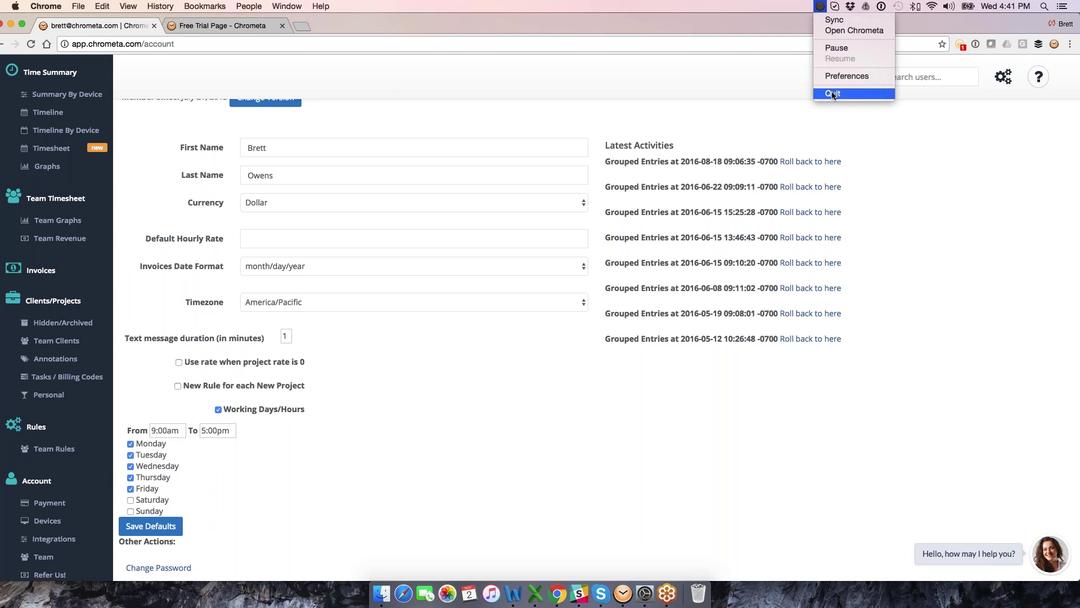
{"action": "left_click", "coordinate": [640, 113]}
{"action": "scroll", "coordinate": [639, 113], "scroll_direction": "up", "scroll_amount": 1}
{"action": "scroll", "coordinate": [634, 124], "scroll_direction": "up", "scroll_amount": 1}
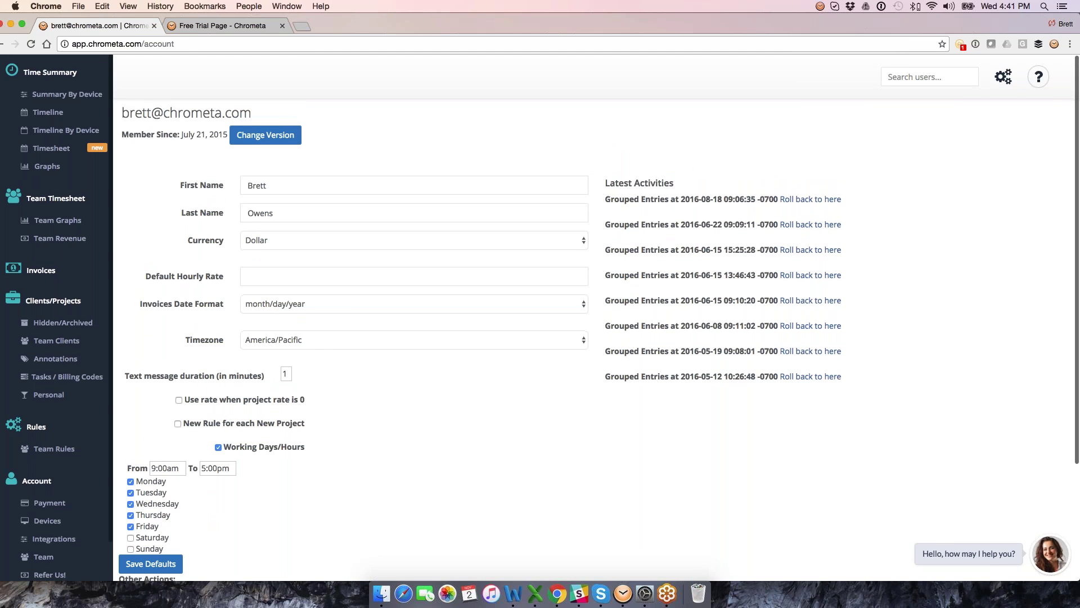
- Return to the summary by device, expand the Android entries and delete the 1-minute incoming text entry
{"action": "left_click", "coordinate": [64, 95]}
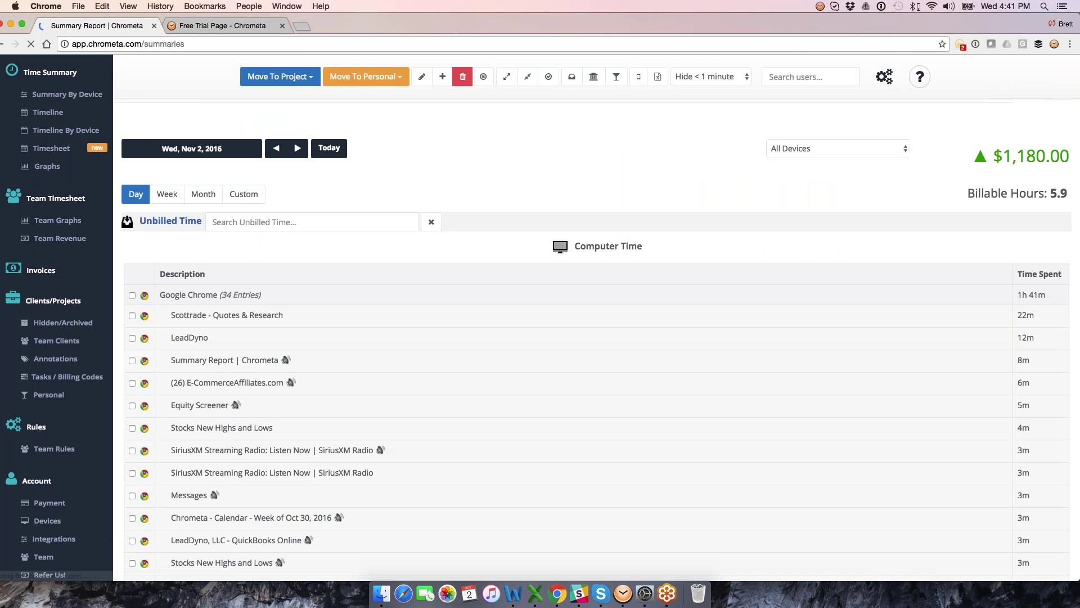
{"action": "left_click", "coordinate": [207, 299]}
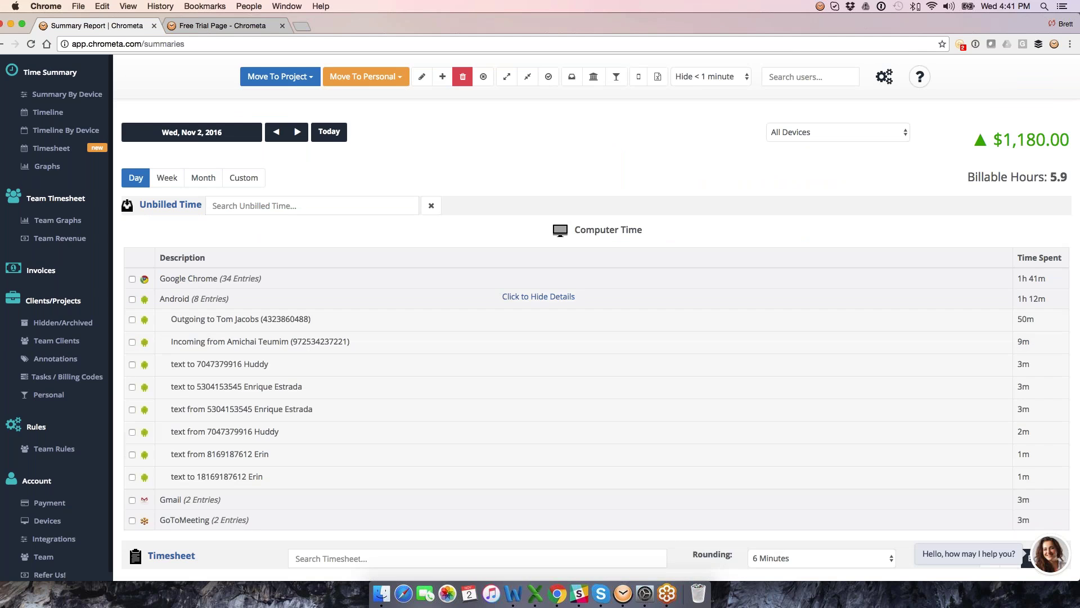
{"action": "left_click", "coordinate": [133, 454]}
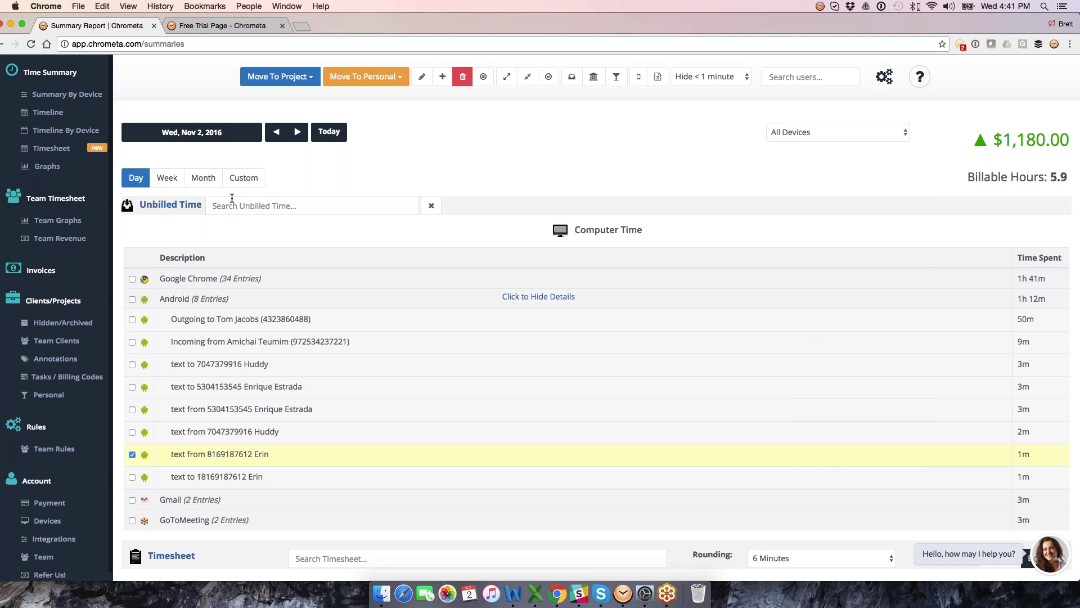
{"action": "left_click", "coordinate": [462, 77]}
{"action": "key", "text": "Return"}
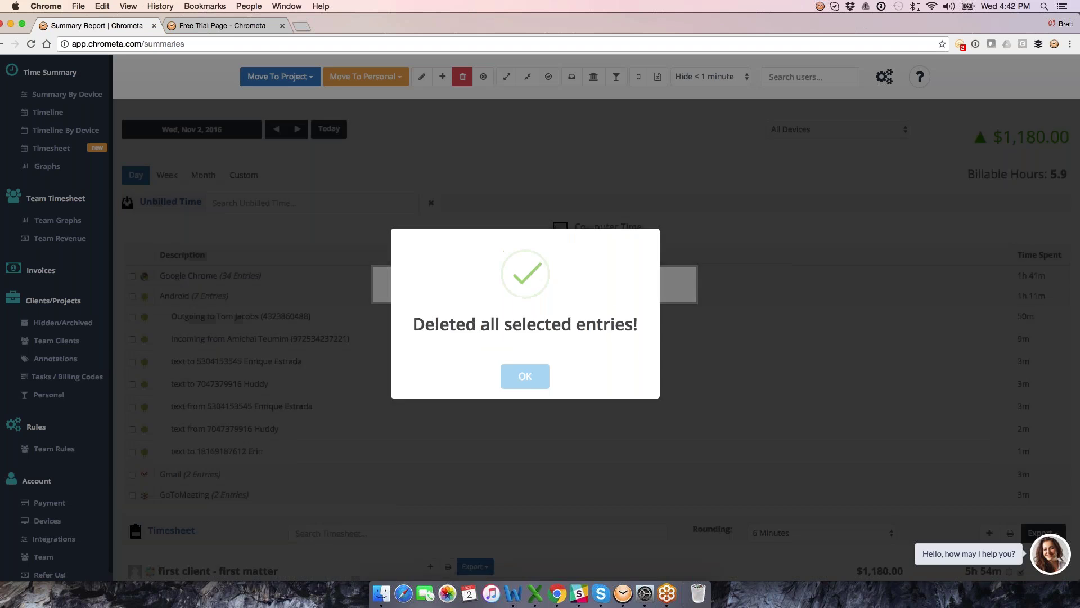
{"action": "key", "text": "Return"}
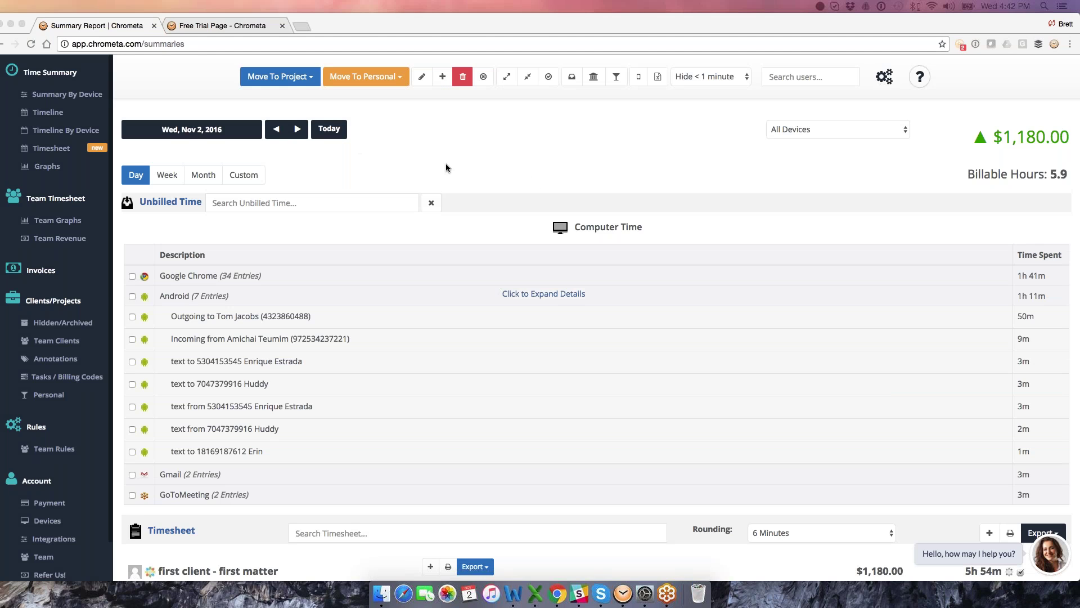
{"action": "left_click", "coordinate": [534, 181]}
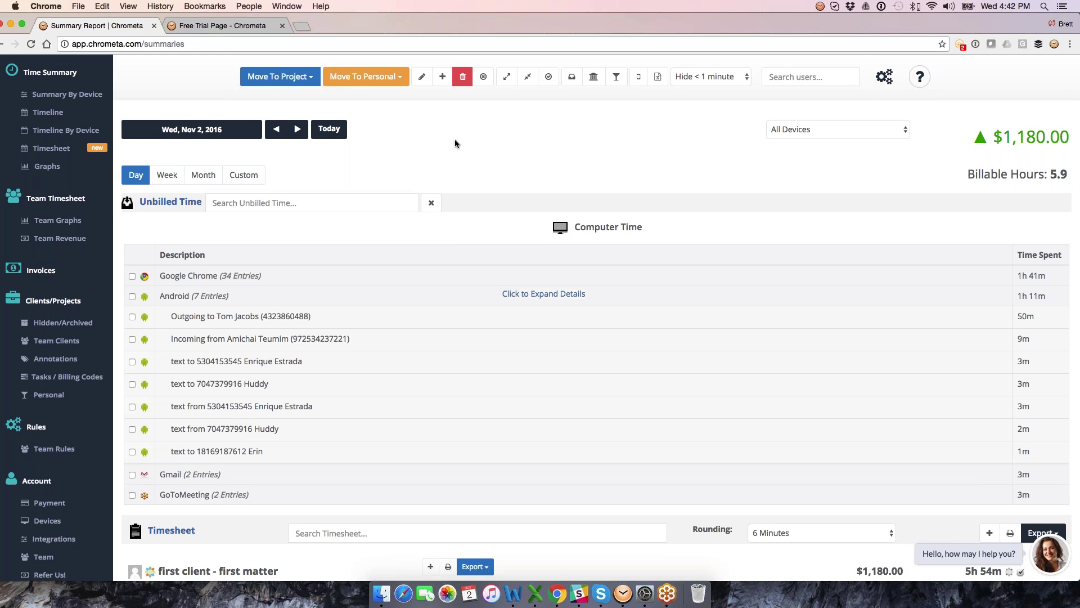
- Filter the day's summary to the Mac device, then restore the All Devices view
{"action": "left_click", "coordinate": [826, 129]}
{"action": "key", "text": "Escape"}
{"action": "key", "text": "Down"}
{"action": "left_click", "coordinate": [843, 134]}
{"action": "left_click", "coordinate": [843, 140]}
{"action": "key", "text": "space"}
{"action": "key", "text": "Escape"}
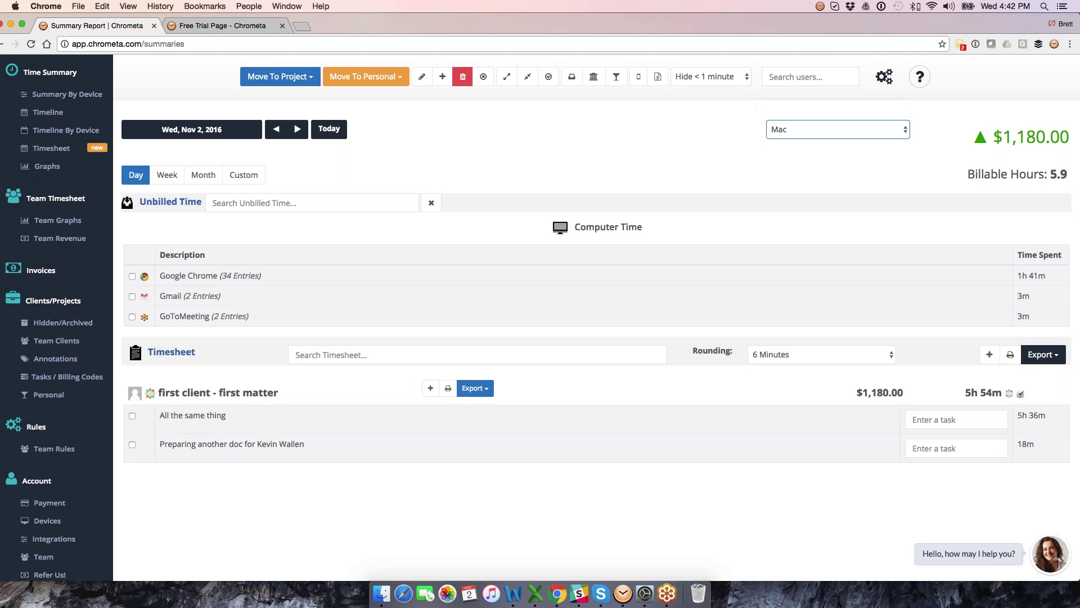
{"action": "left_click", "coordinate": [825, 108]}
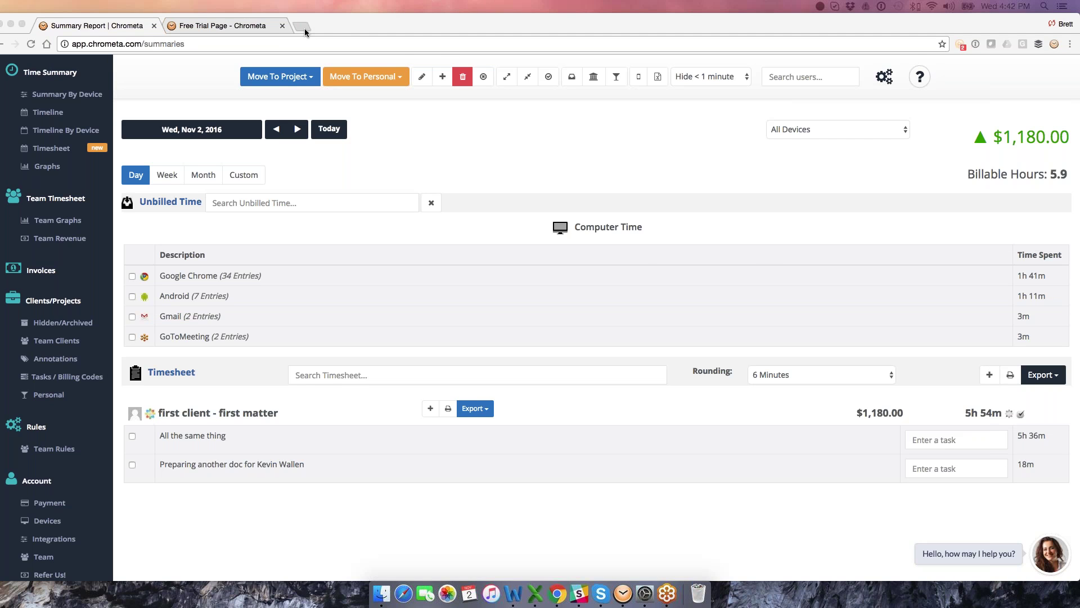
- Open the Chrometa website's Contact page, examine the sales and support contact details, and return to the summary report
{"action": "left_click", "coordinate": [244, 30]}
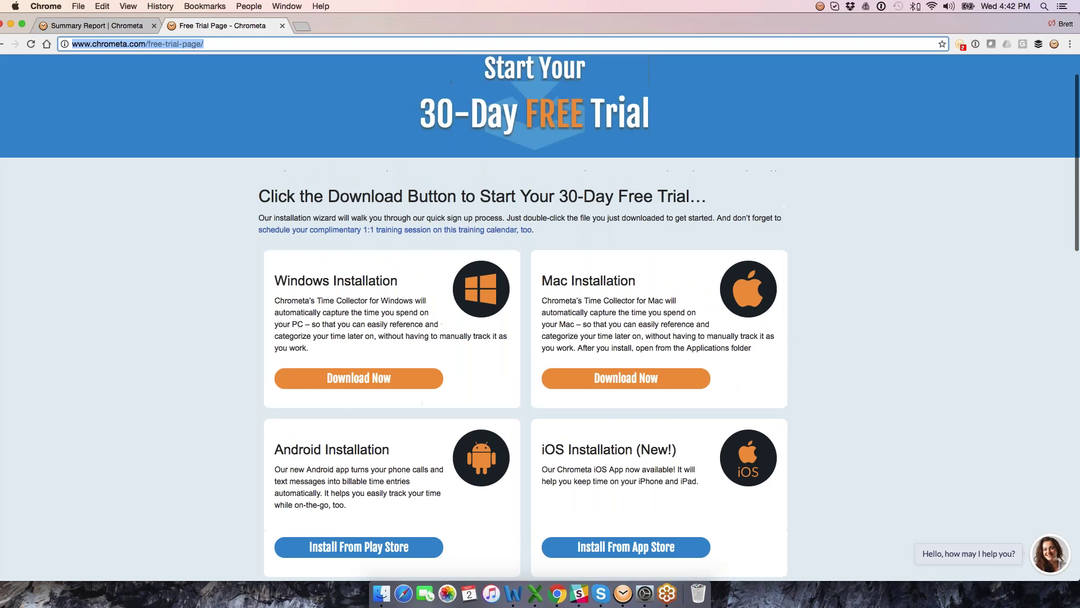
{"action": "scroll", "coordinate": [604, 77], "scroll_direction": "up", "scroll_amount": 2}
{"action": "left_click", "coordinate": [566, 68]}
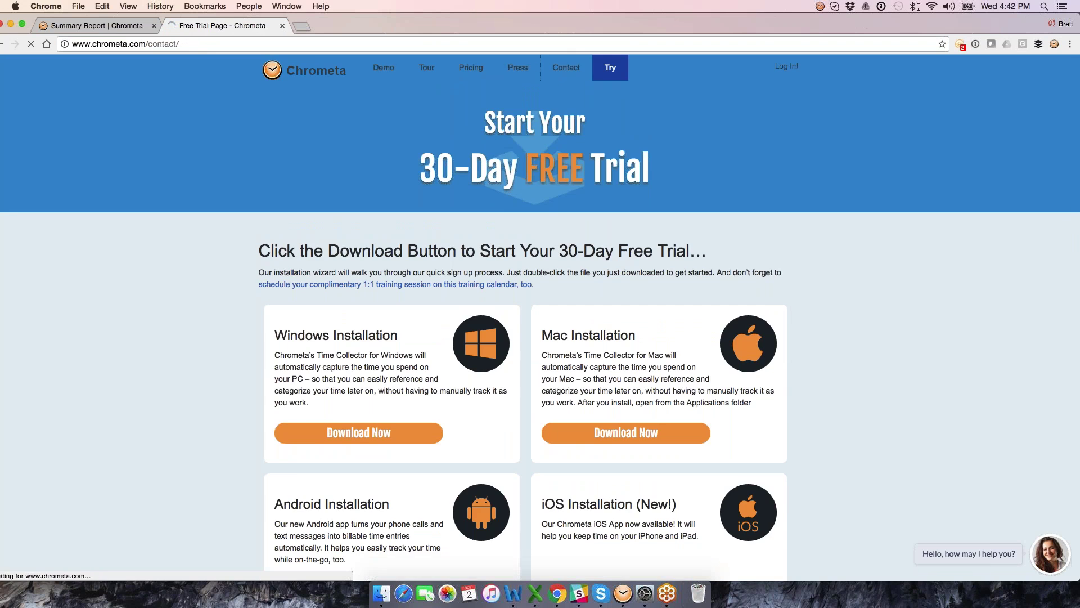
{"action": "scroll", "coordinate": [190, 369], "scroll_direction": "down", "scroll_amount": 2}
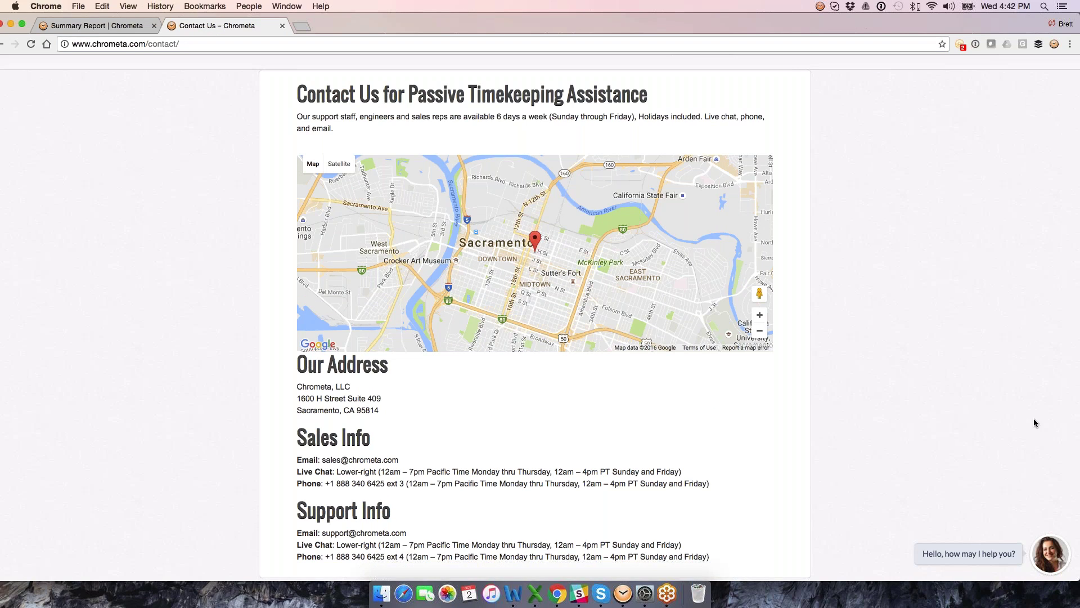
{"action": "scroll", "coordinate": [1036, 422], "scroll_direction": "down", "scroll_amount": 1}
{"action": "scroll", "coordinate": [1036, 431], "scroll_direction": "down", "scroll_amount": 1}
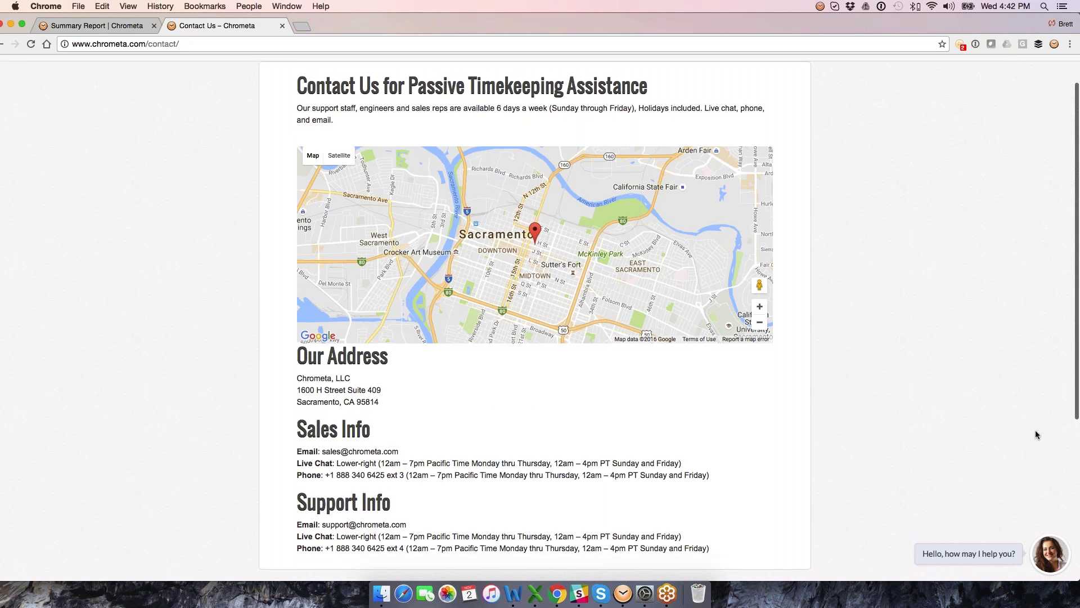
{"action": "left_click", "coordinate": [96, 25]}
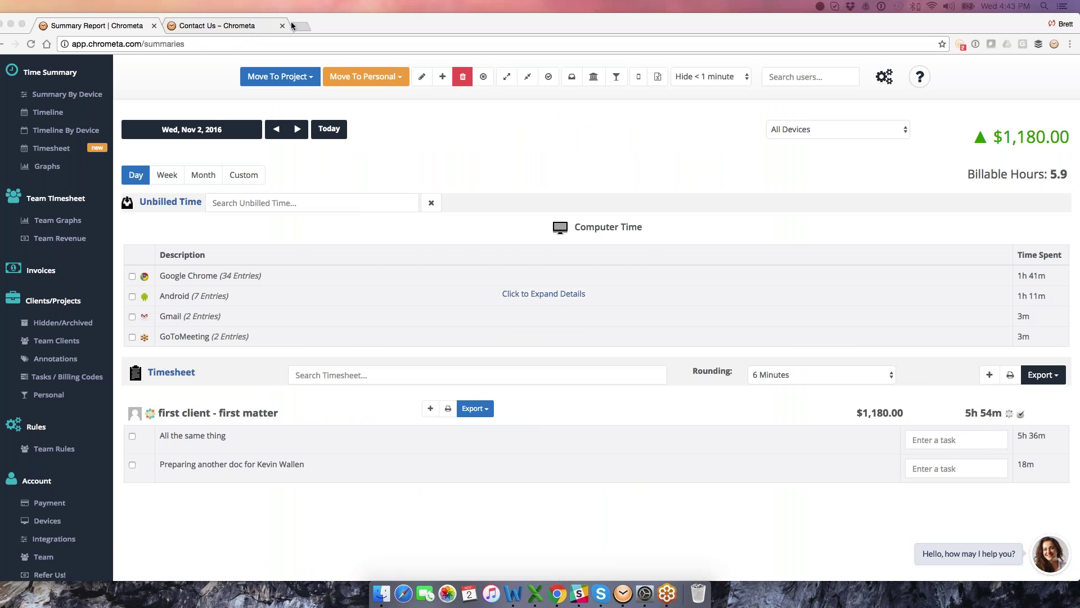
- Go back to the Chrometa website's free trial page and examine the desktop and mobile installation options
{"action": "left_click", "coordinate": [249, 25]}
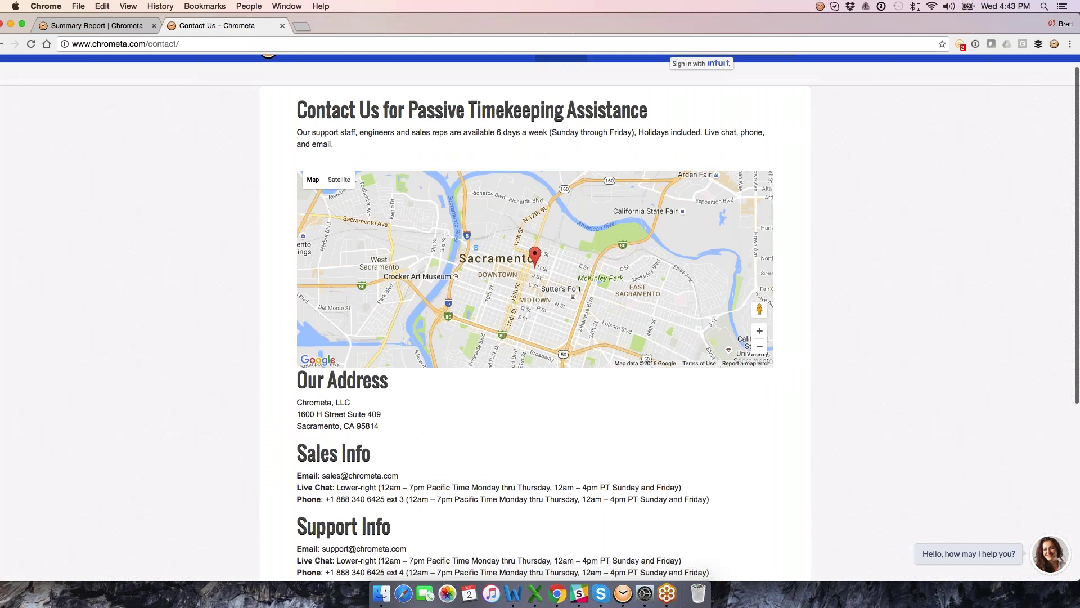
{"action": "scroll", "coordinate": [512, 69], "scroll_direction": "up", "scroll_amount": 1}
{"action": "left_click", "coordinate": [604, 69]}
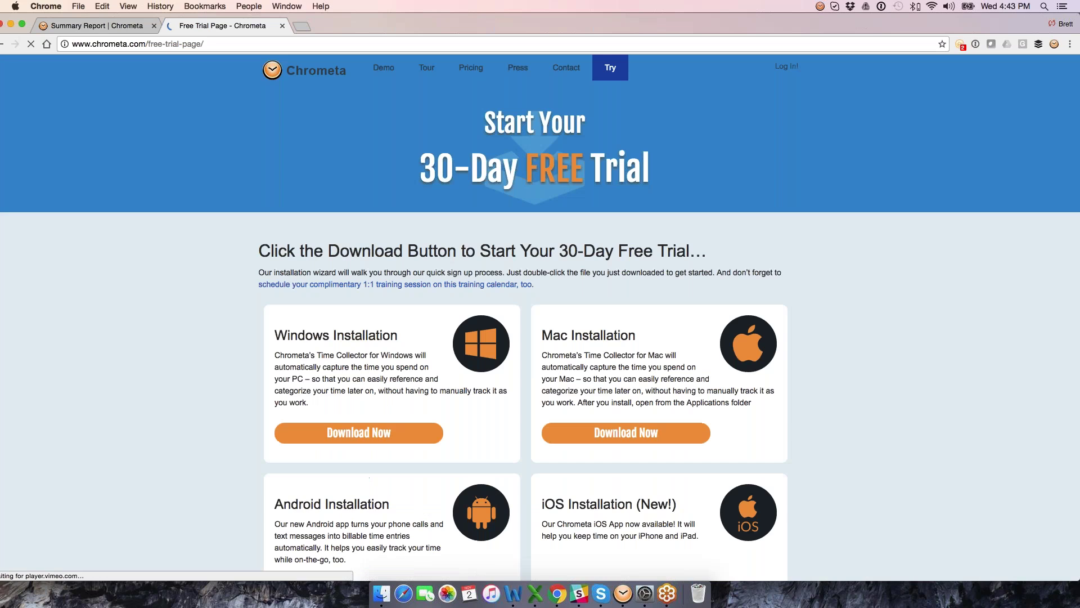
{"action": "scroll", "coordinate": [540, 315], "scroll_direction": "down", "scroll_amount": 3}
{"action": "scroll", "coordinate": [613, 435], "scroll_direction": "down", "scroll_amount": 1}
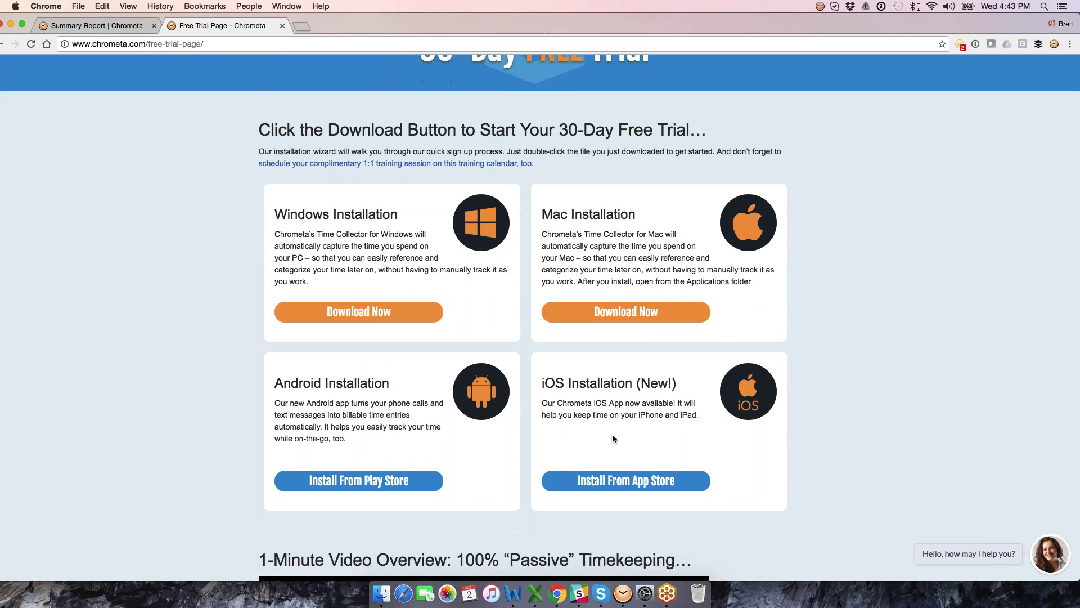